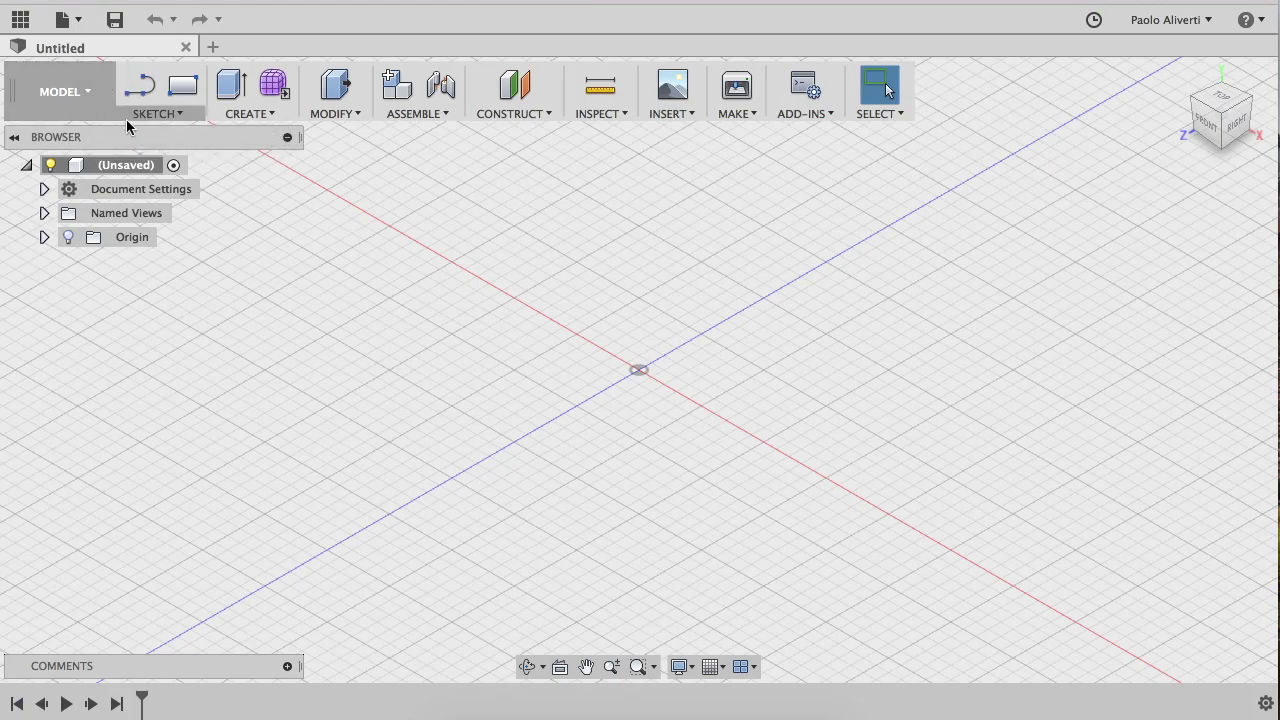
Open the CREATE dropdown to show the solid primitives for the empty design.
click(276, 118)
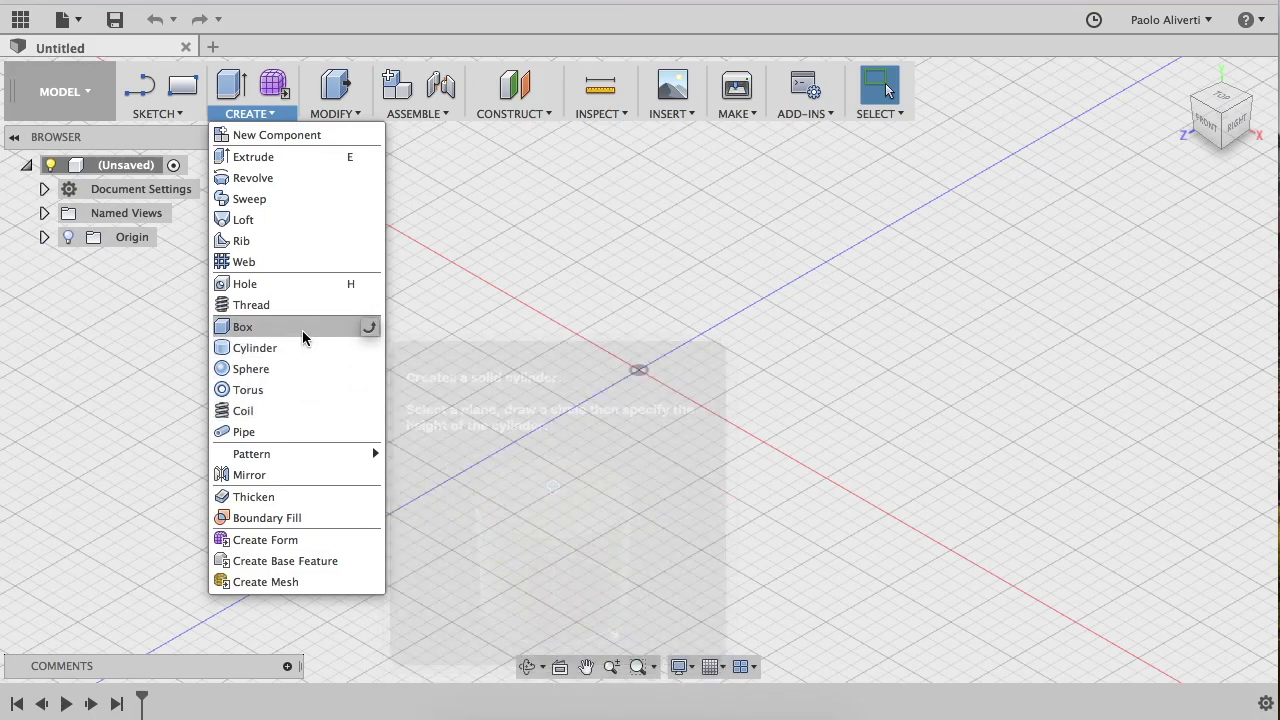
Start a box on the ground plane with a 50 mm base rectangle.
click(303, 327)
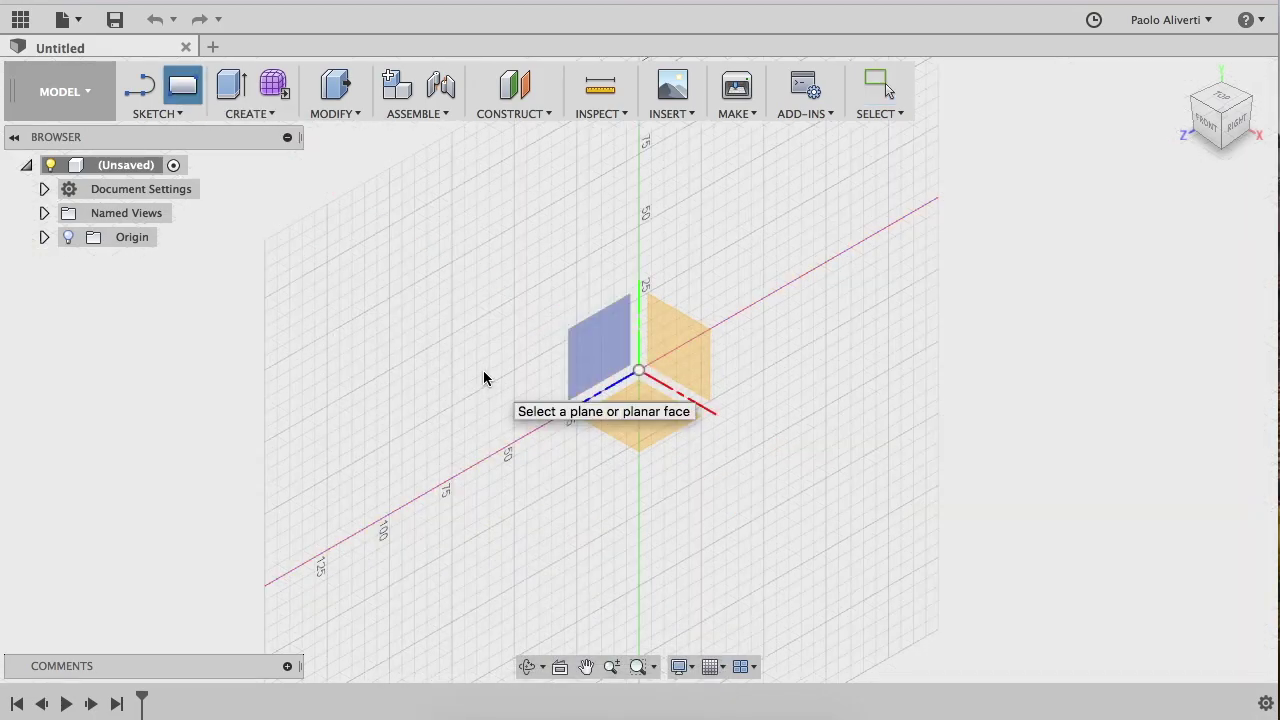
click(627, 420)
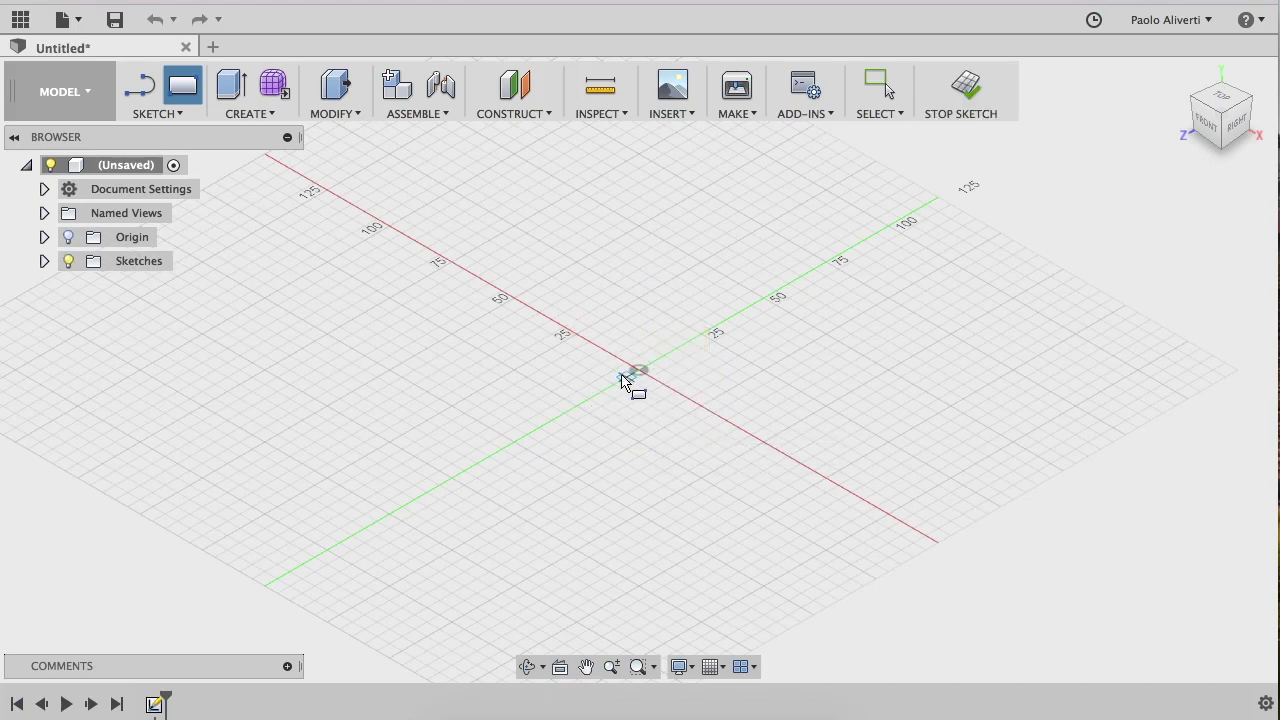
click(640, 298)
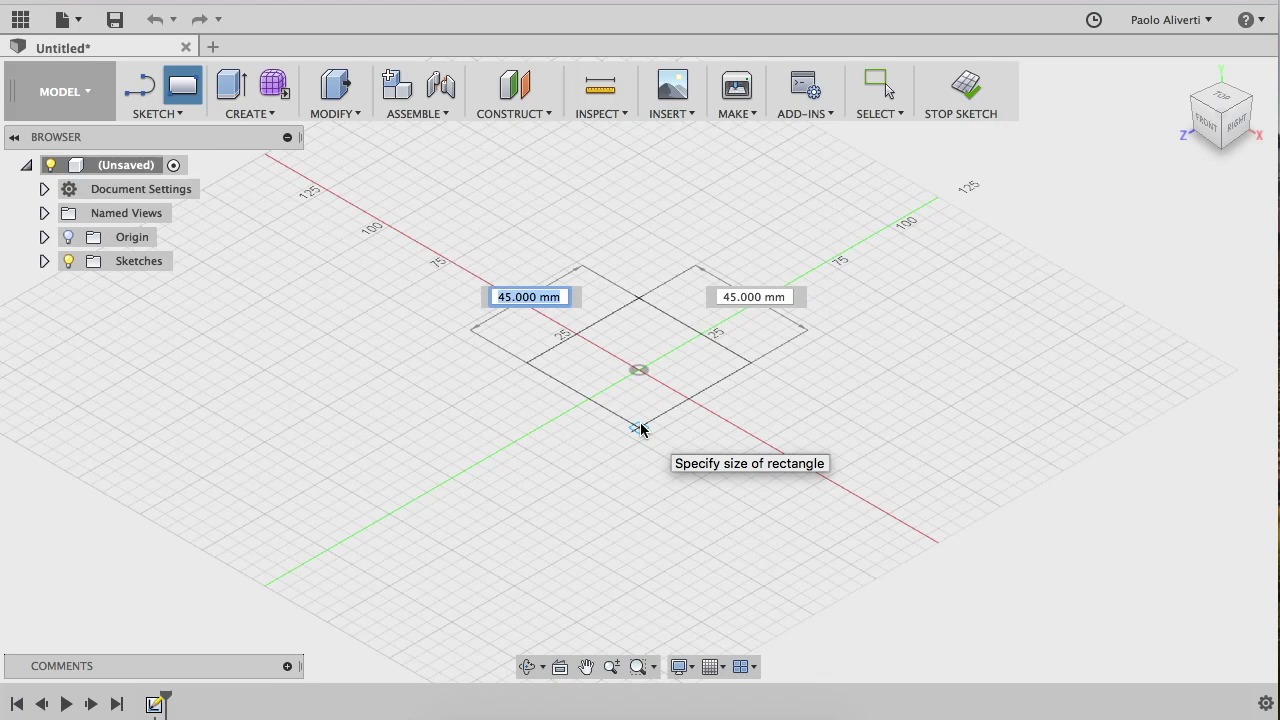
text(50)
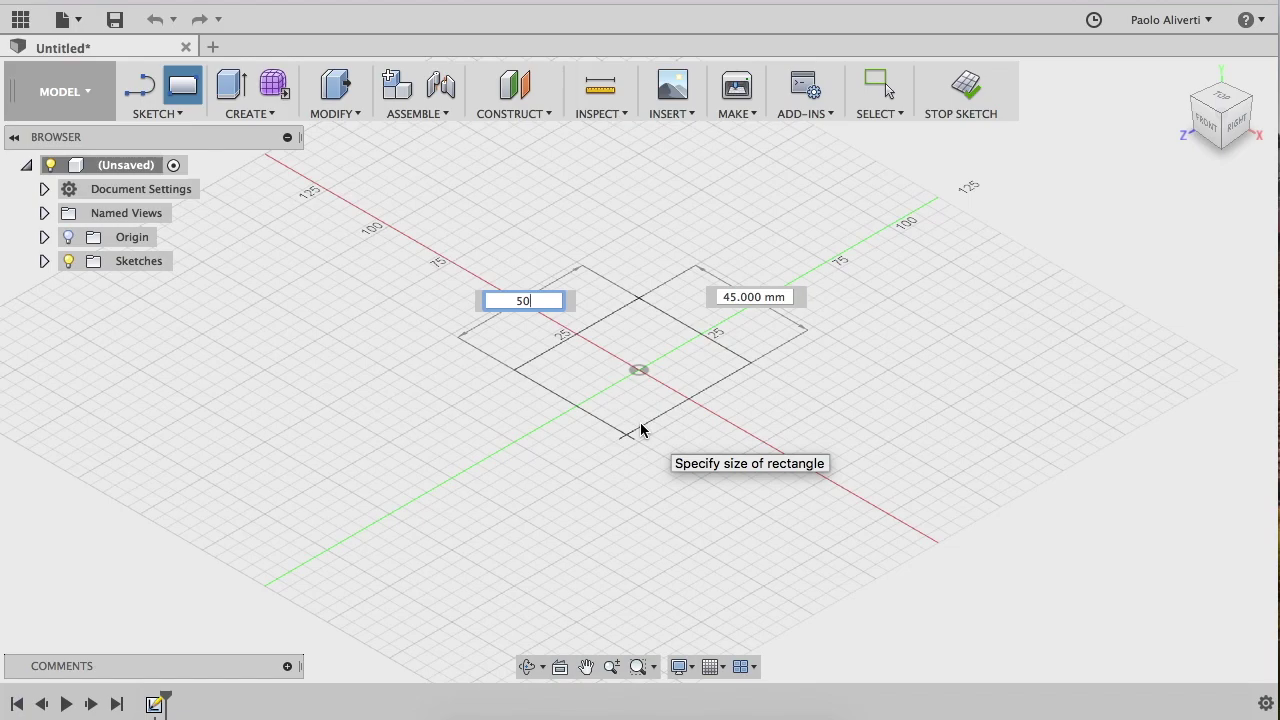
key(Tab)
text(5)
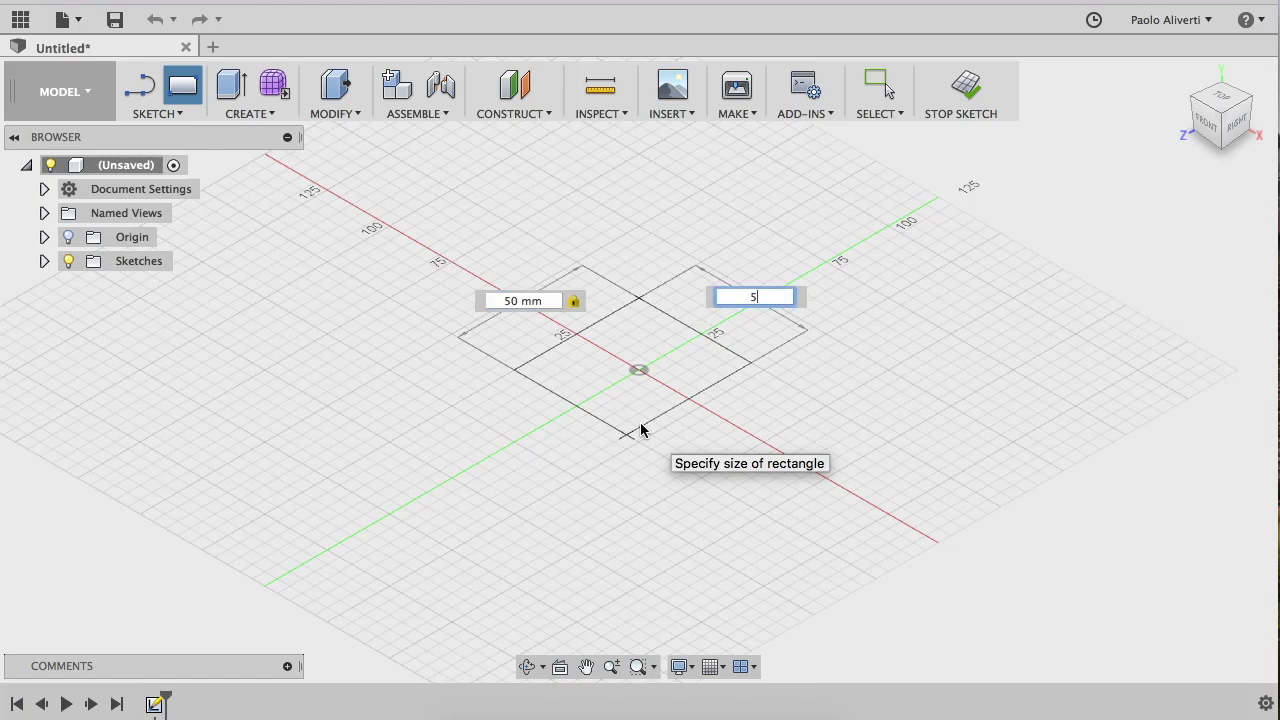
key(Return)
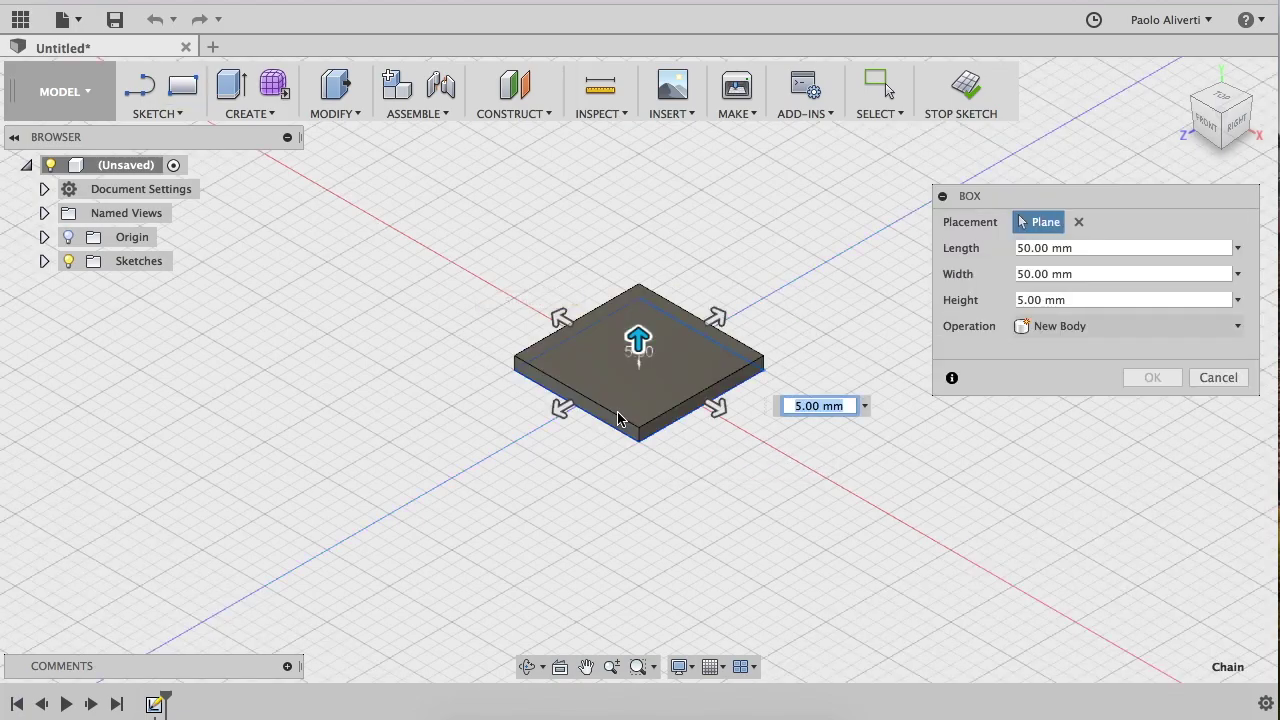
Raise the box to 45 mm tall, set its width to 60 mm, and confirm it.
mouse_move(638, 340)
mouse_down()
mouse_move(640, 200)
mouse_move(640, 222)
mouse_up()
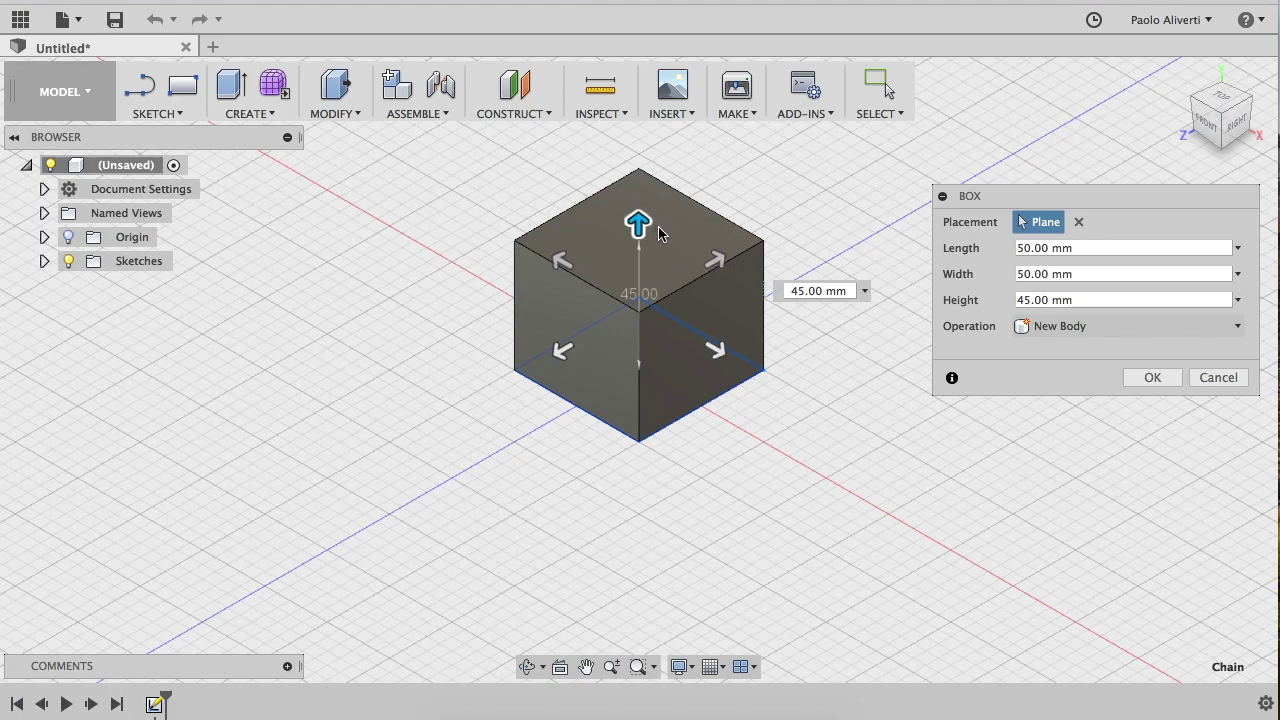
click(1038, 283)
click(1036, 281)
text(60)
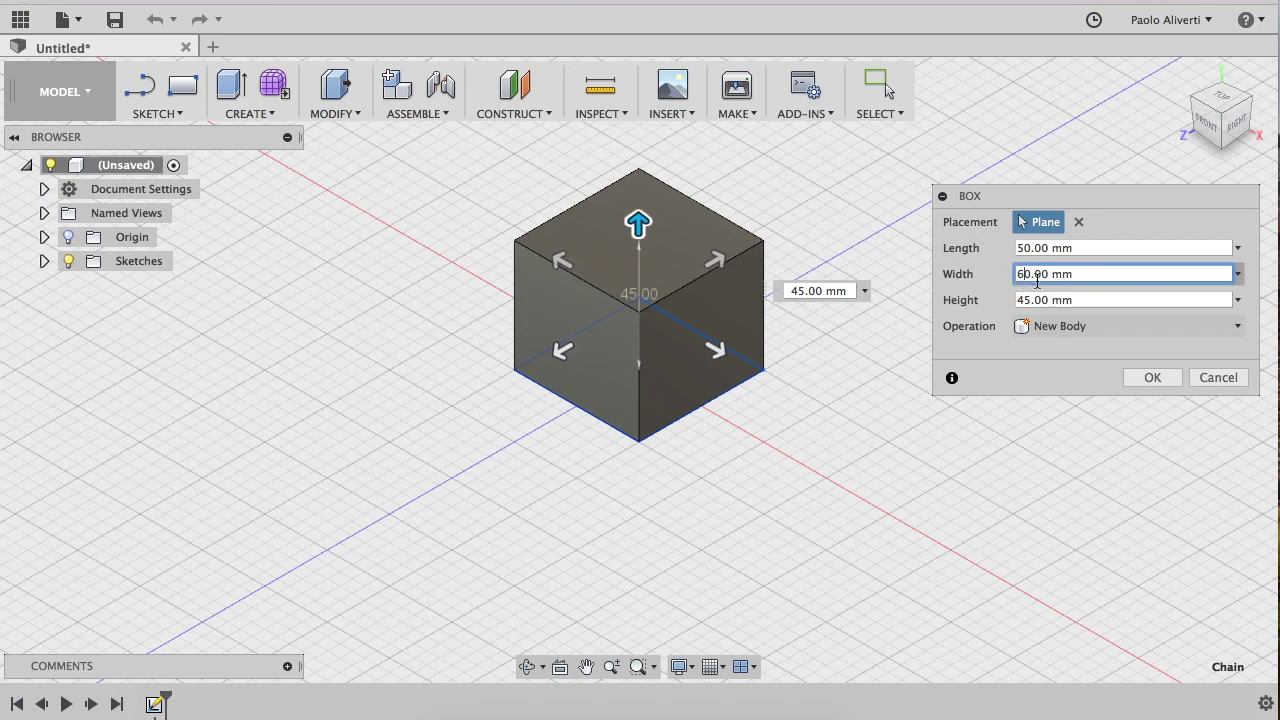
key(Tab)
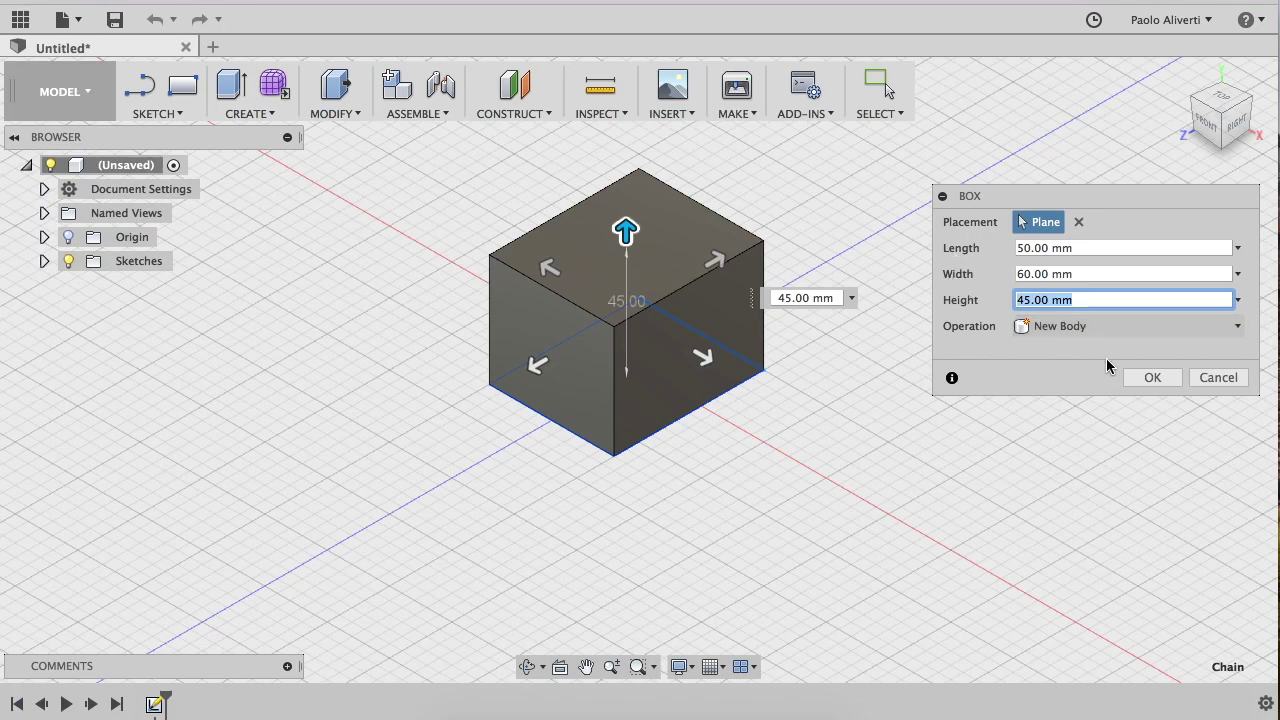
click(1144, 378)
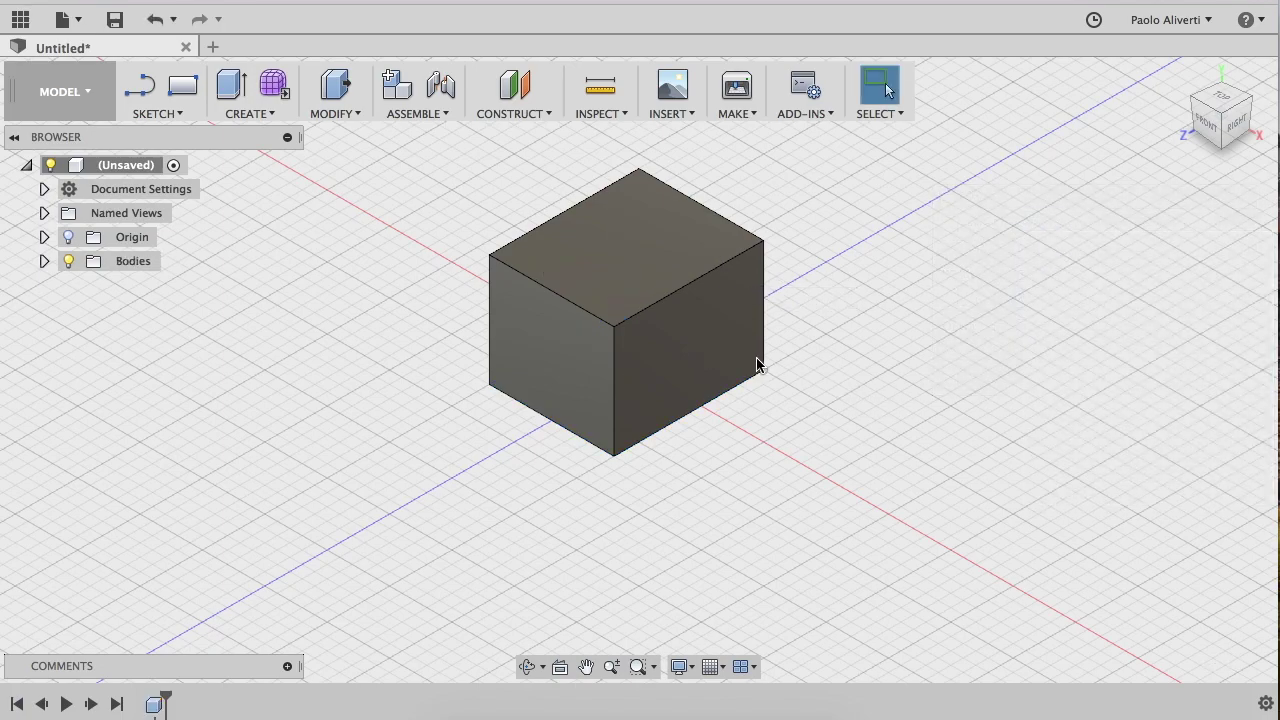
click(272, 116)
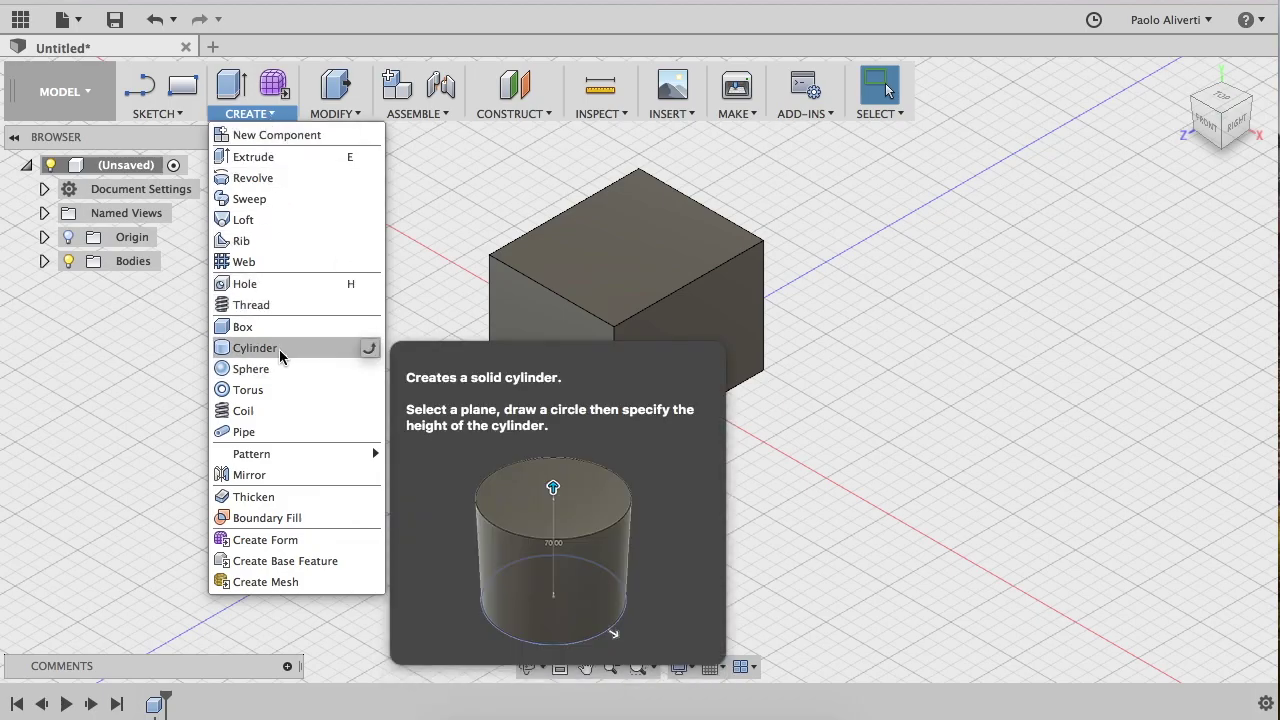
Create a 50 mm diameter, 35 mm tall cylinder on the ground plane left of the box.
click(279, 349)
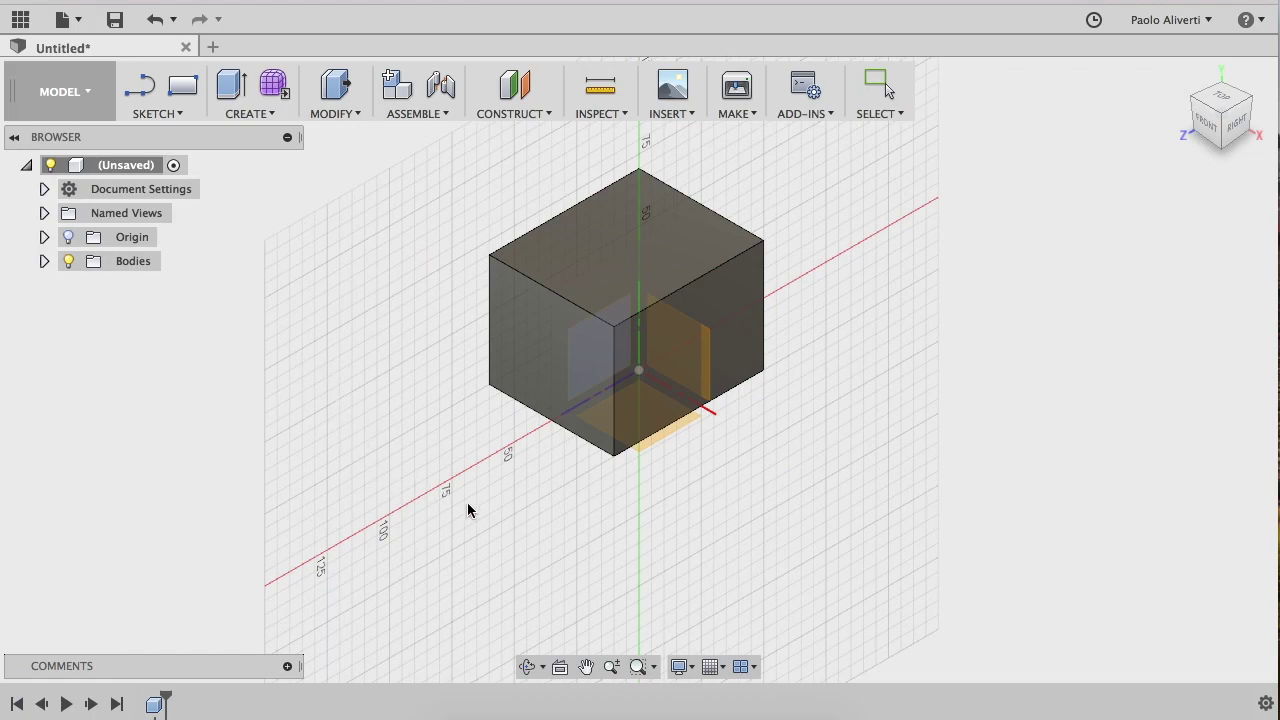
click(685, 461)
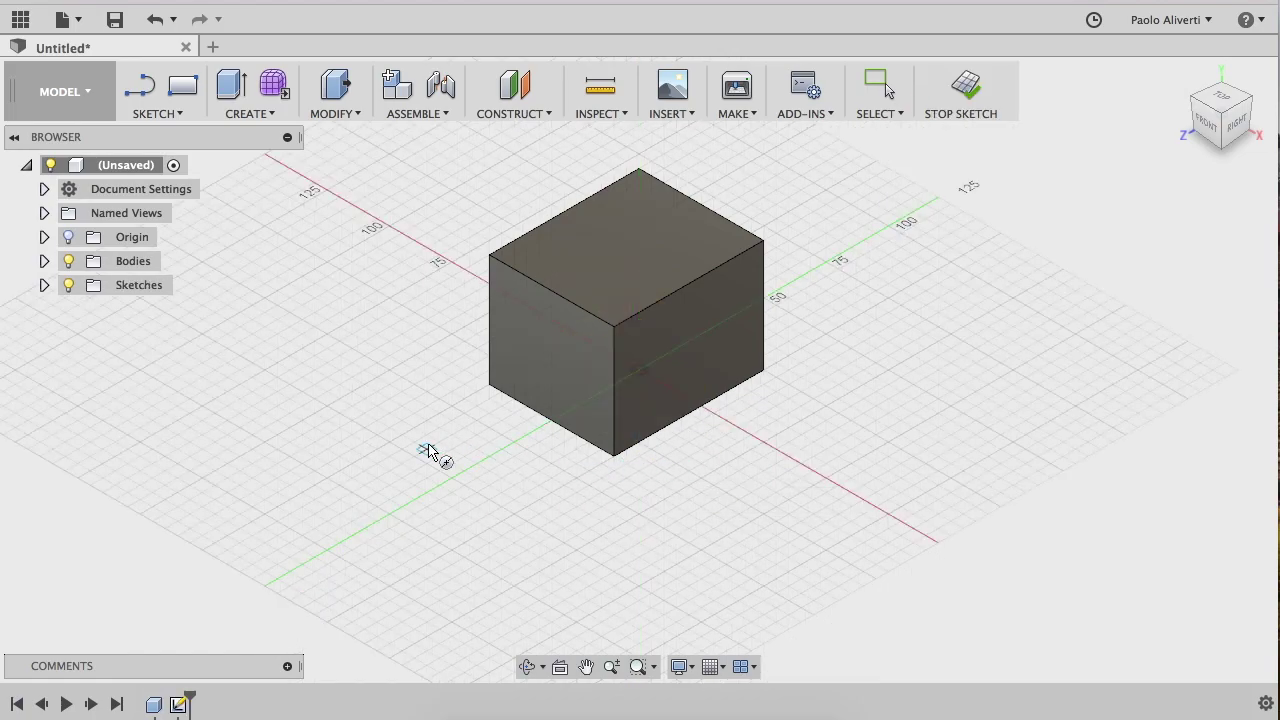
click(327, 408)
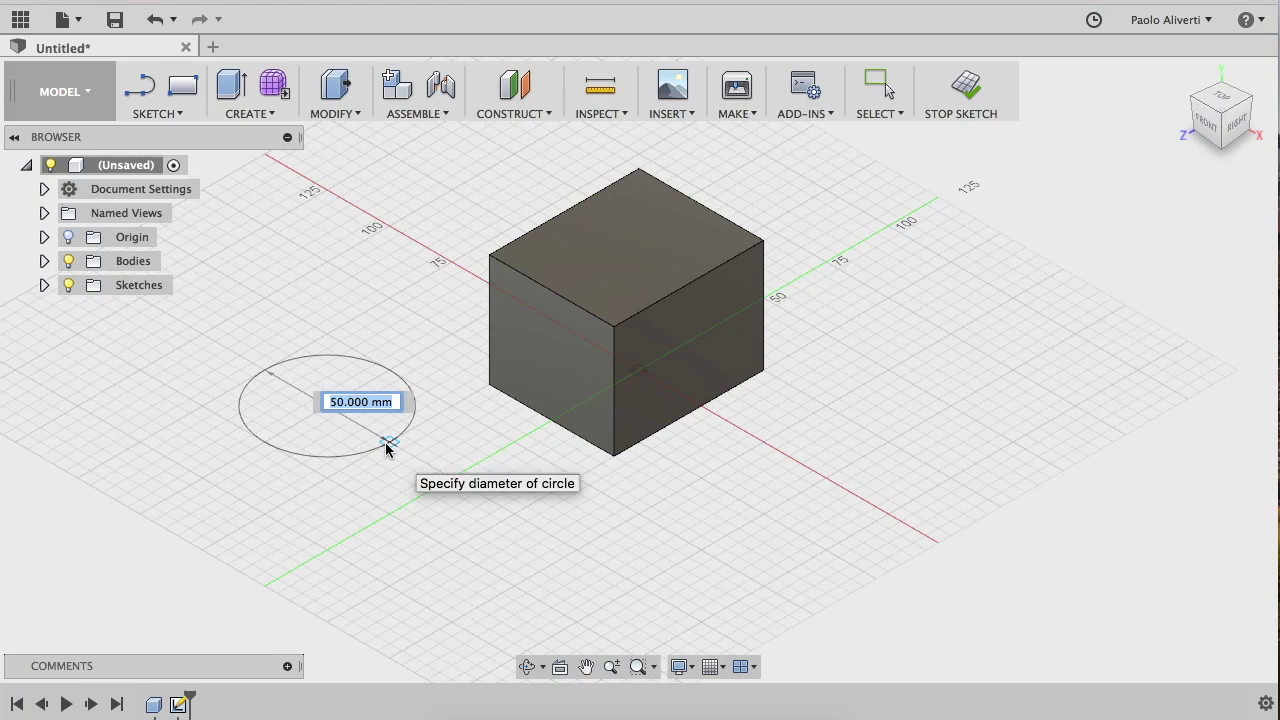
click(392, 441)
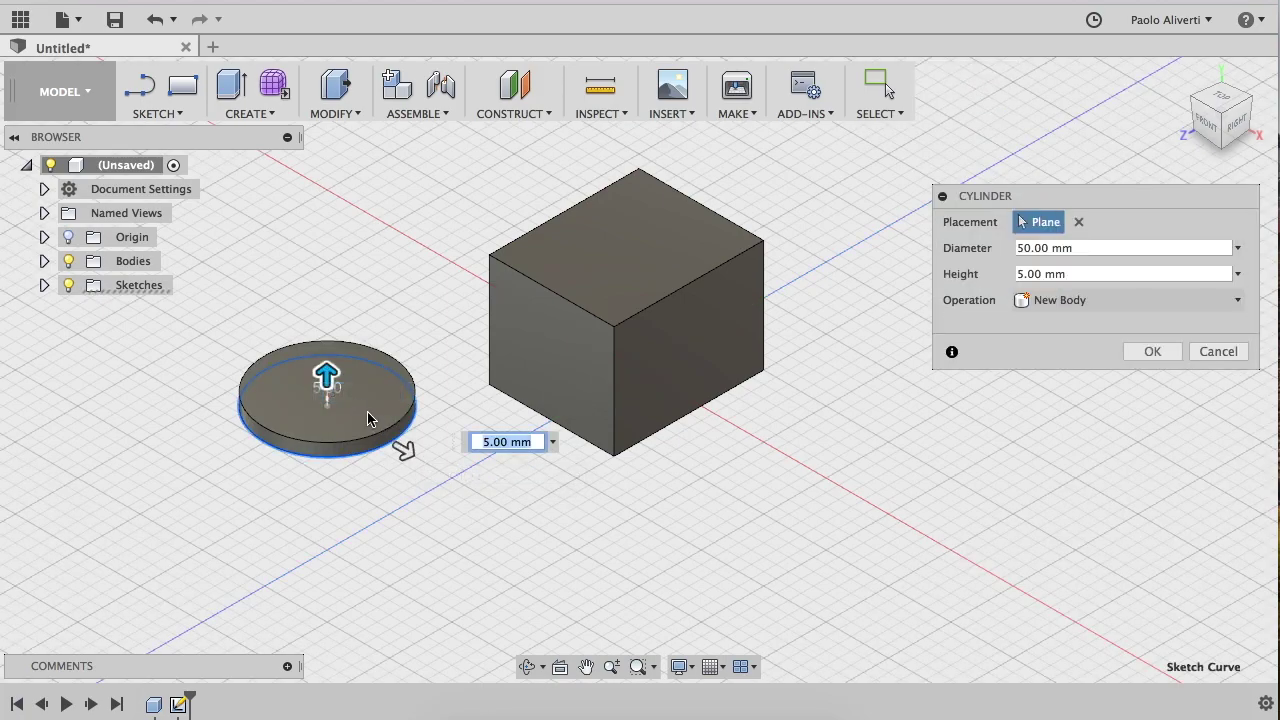
drag(326, 376, 393, 287)
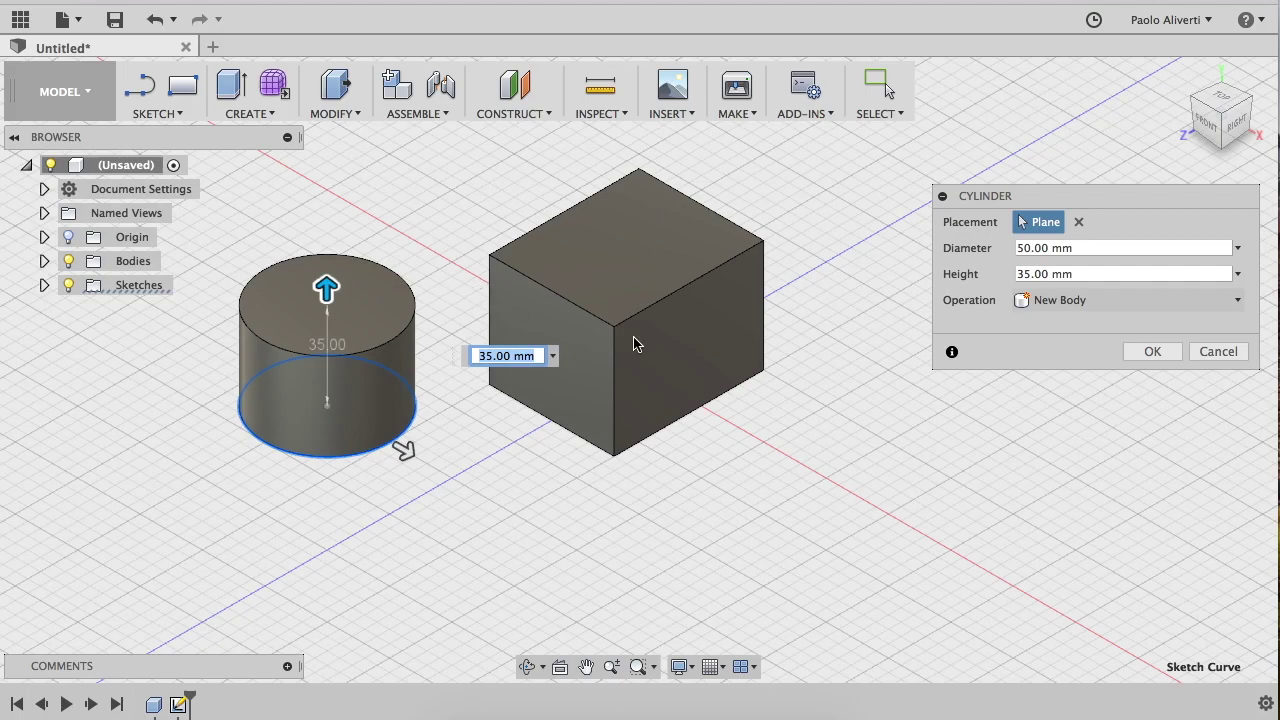
click(1152, 351)
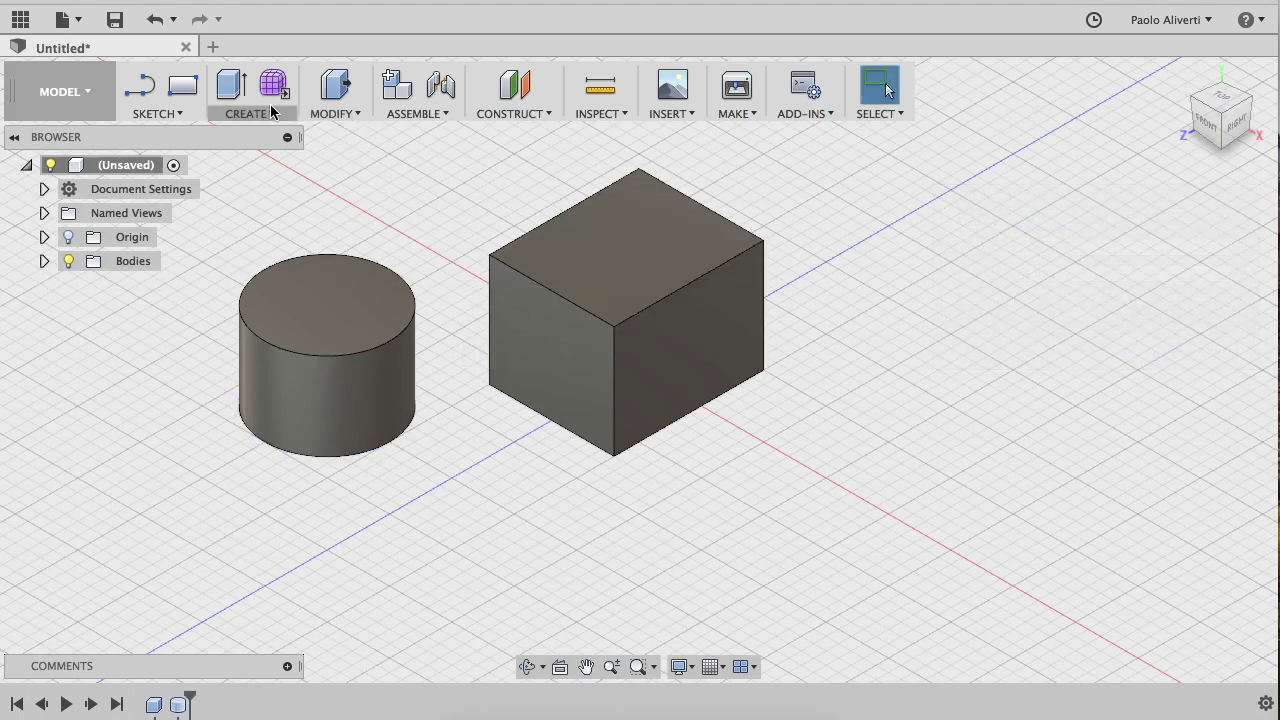
click(276, 111)
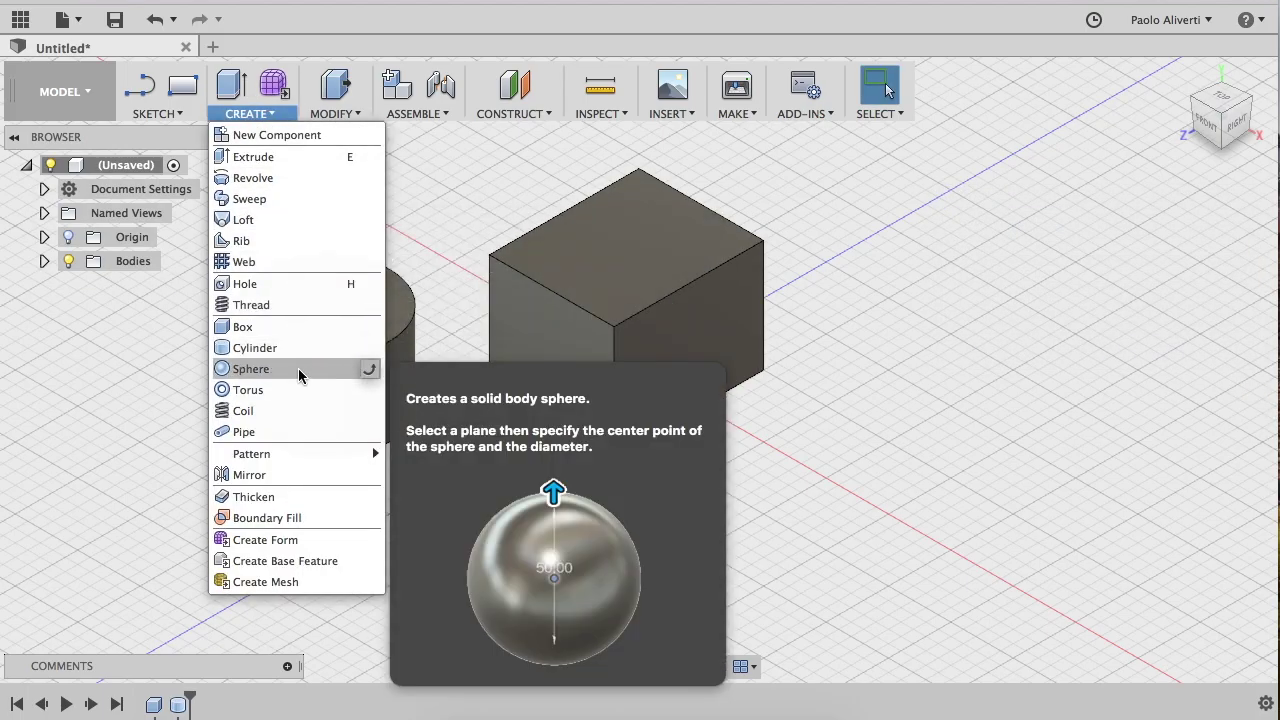
Place a 60 mm diameter sphere in front of the box.
click(298, 368)
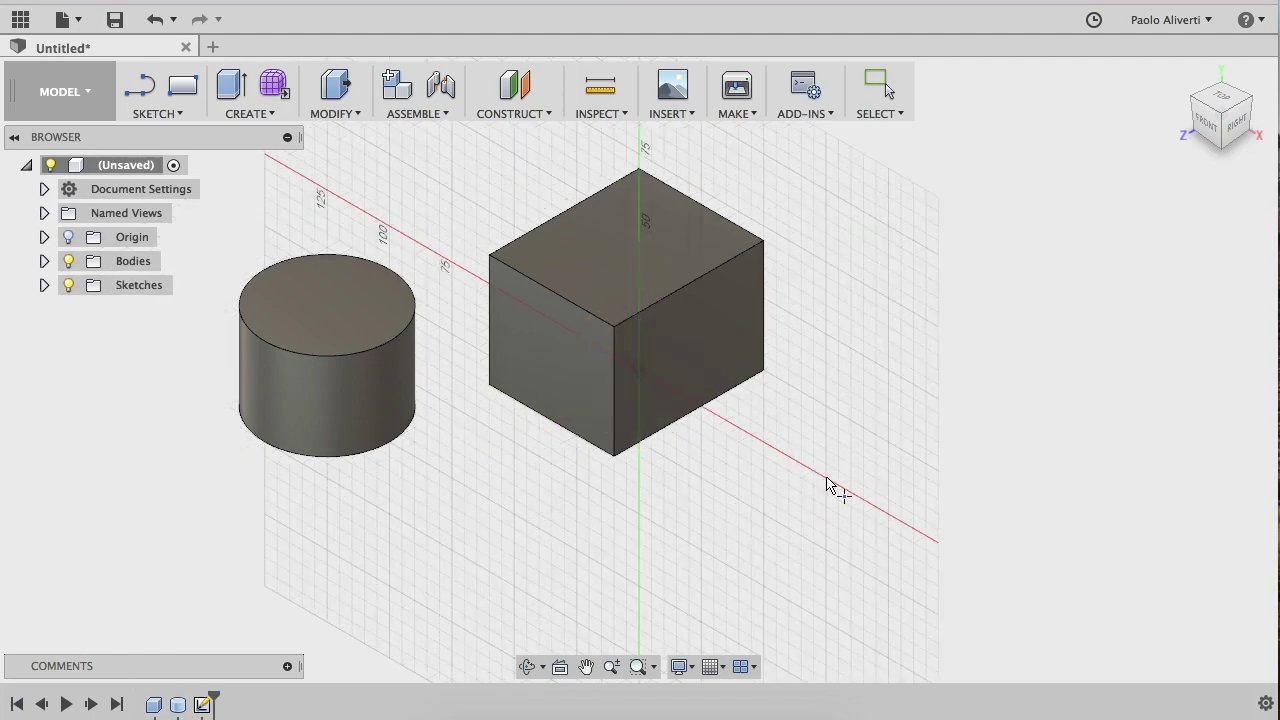
click(820, 478)
drag(770, 500, 698, 520)
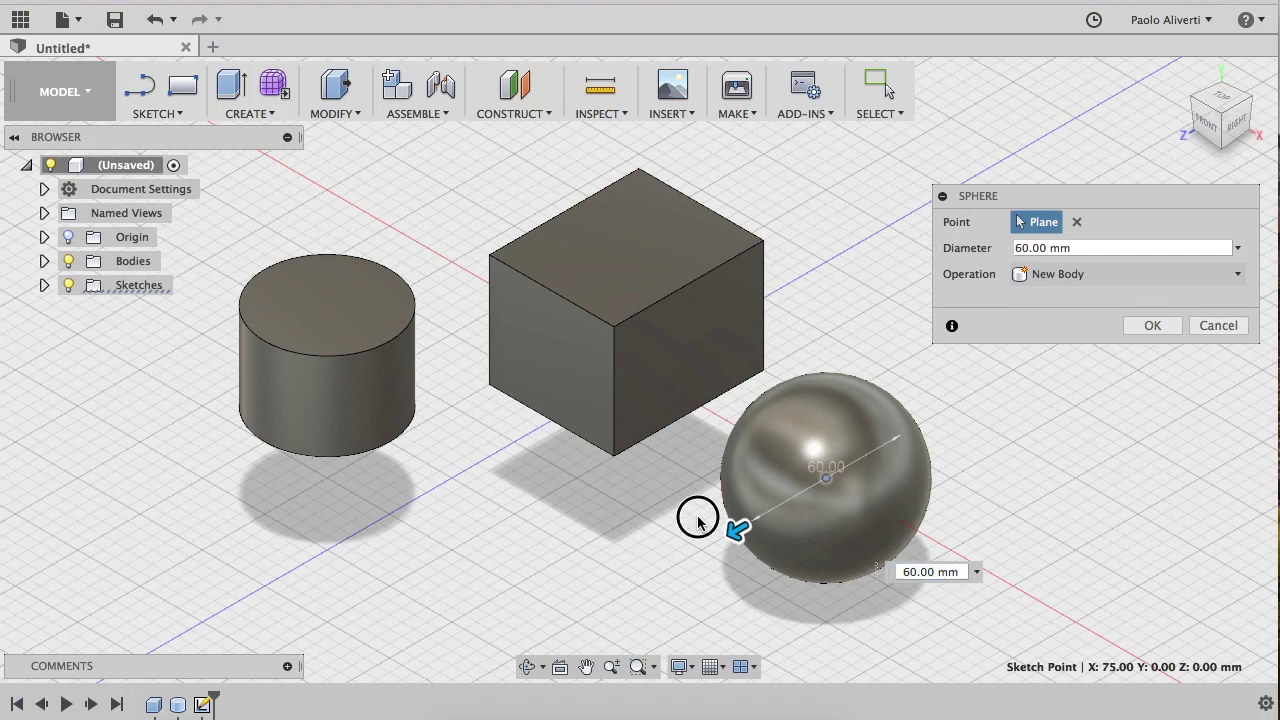
key(Return)
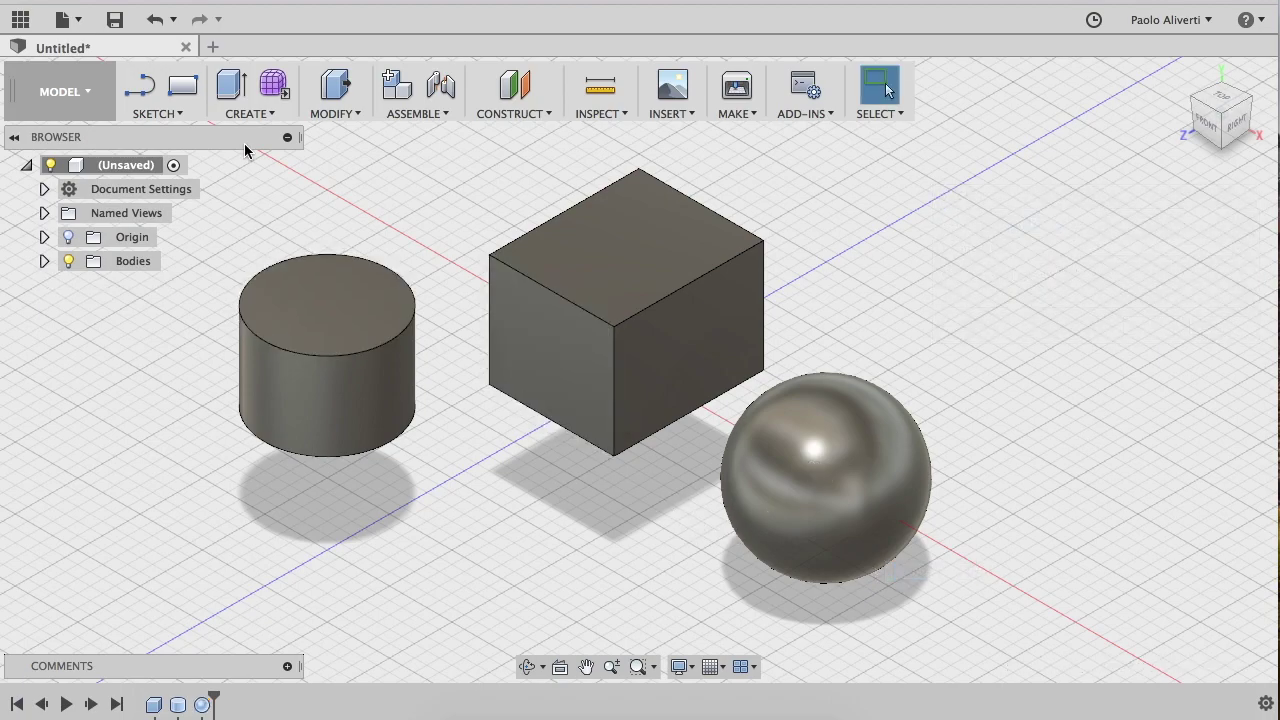
click(249, 112)
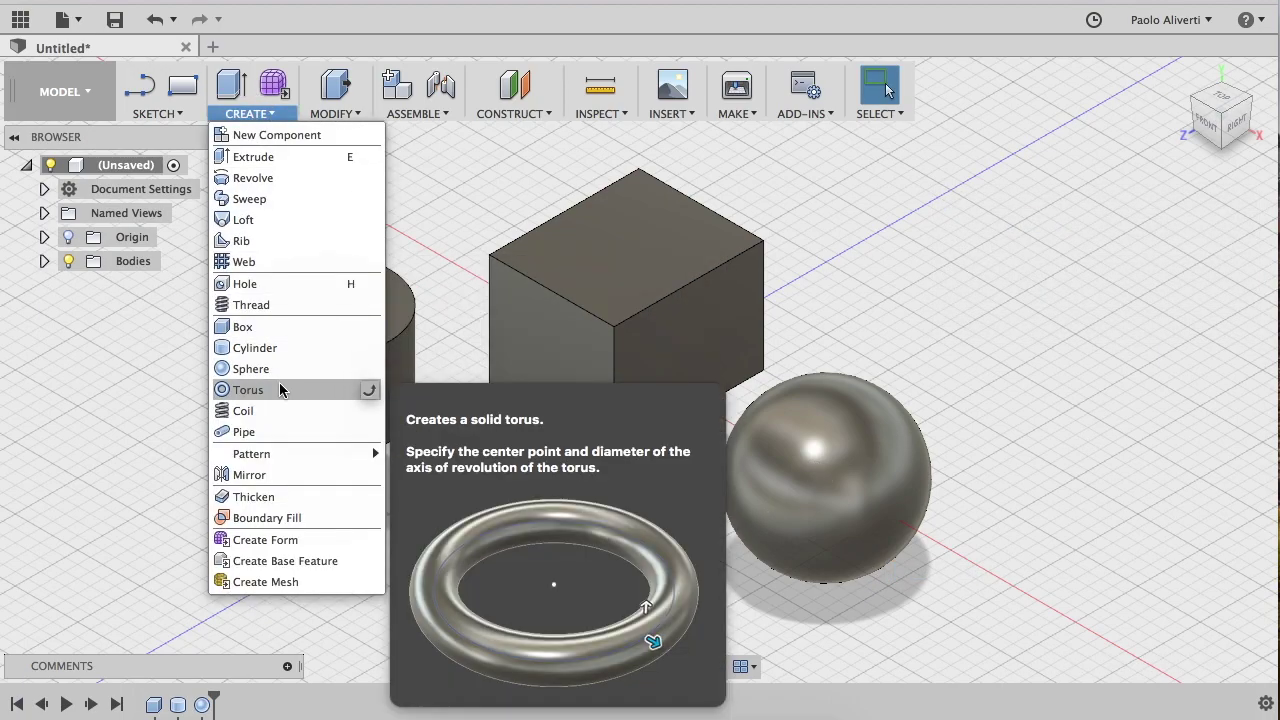
Draw a 60 mm profile circle for a torus on the ground plane.
click(280, 390)
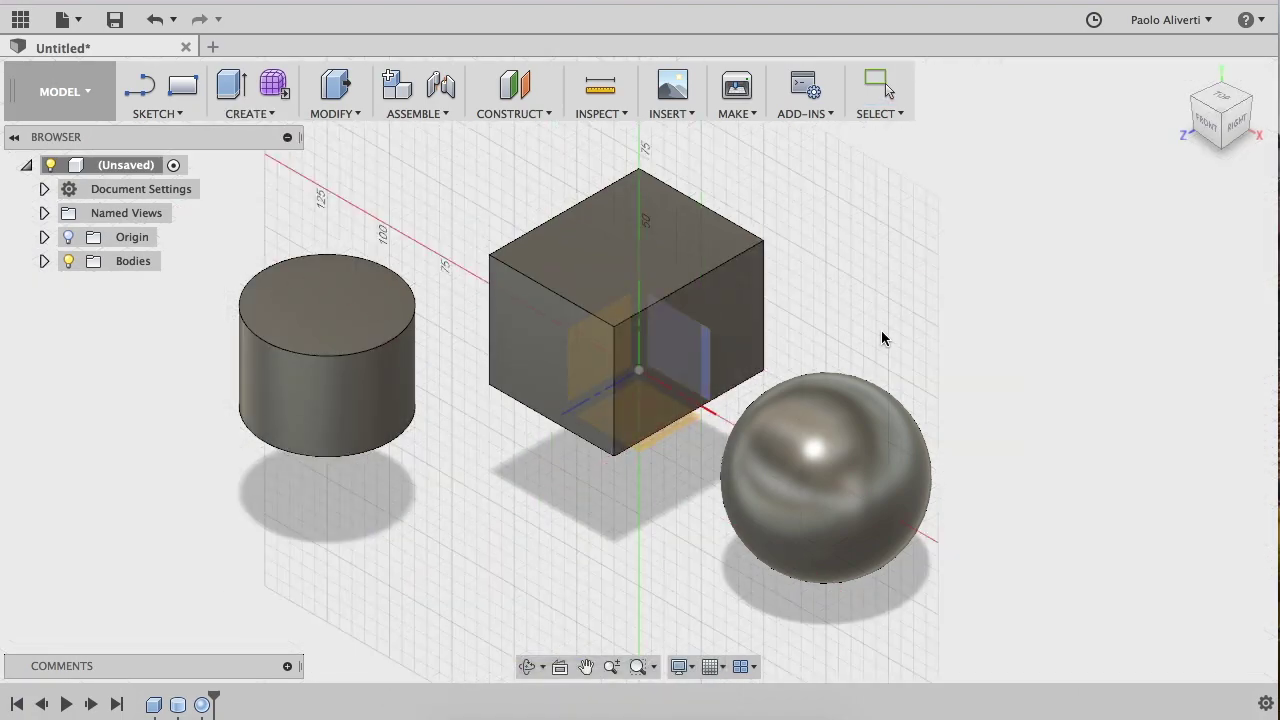
click(607, 468)
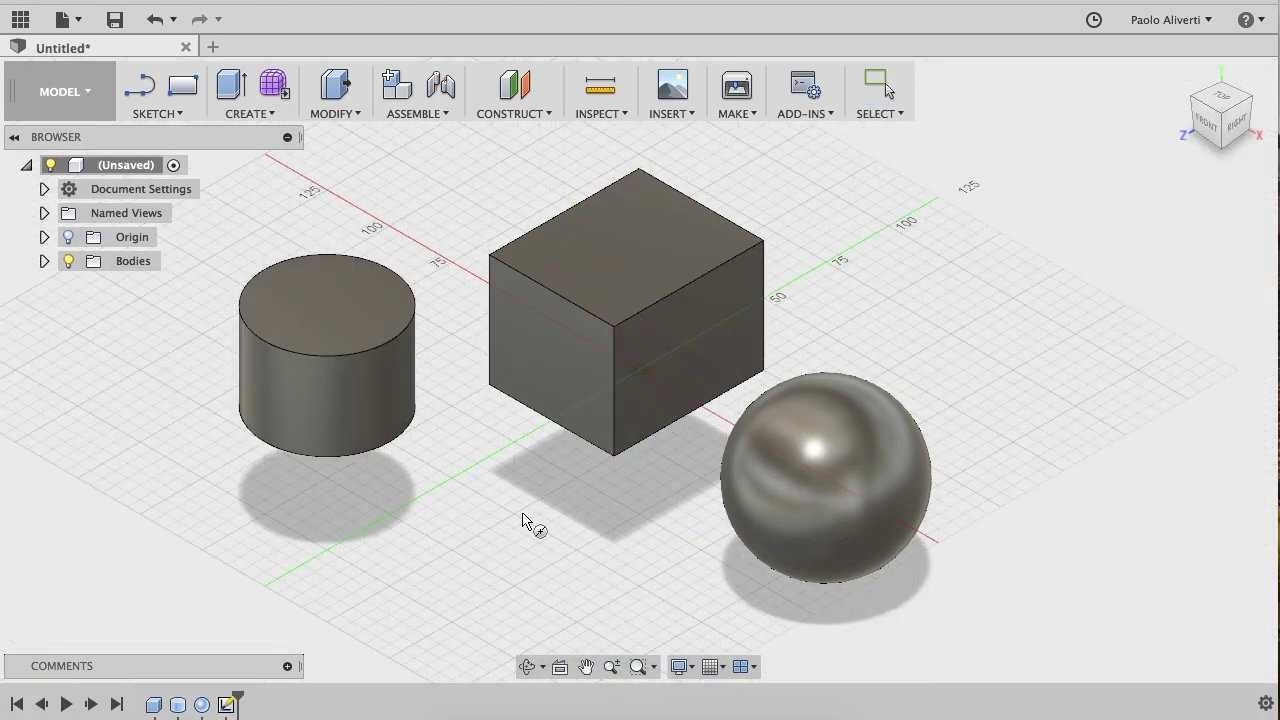
click(464, 513)
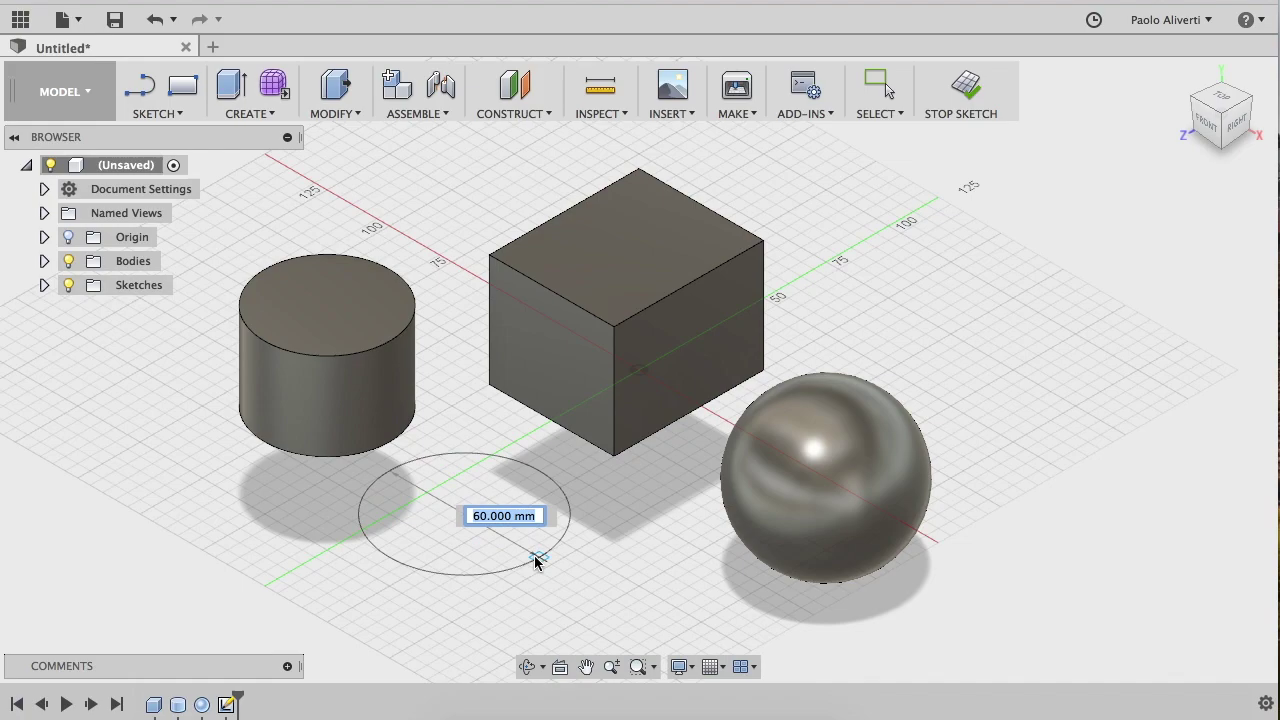
click(535, 562)
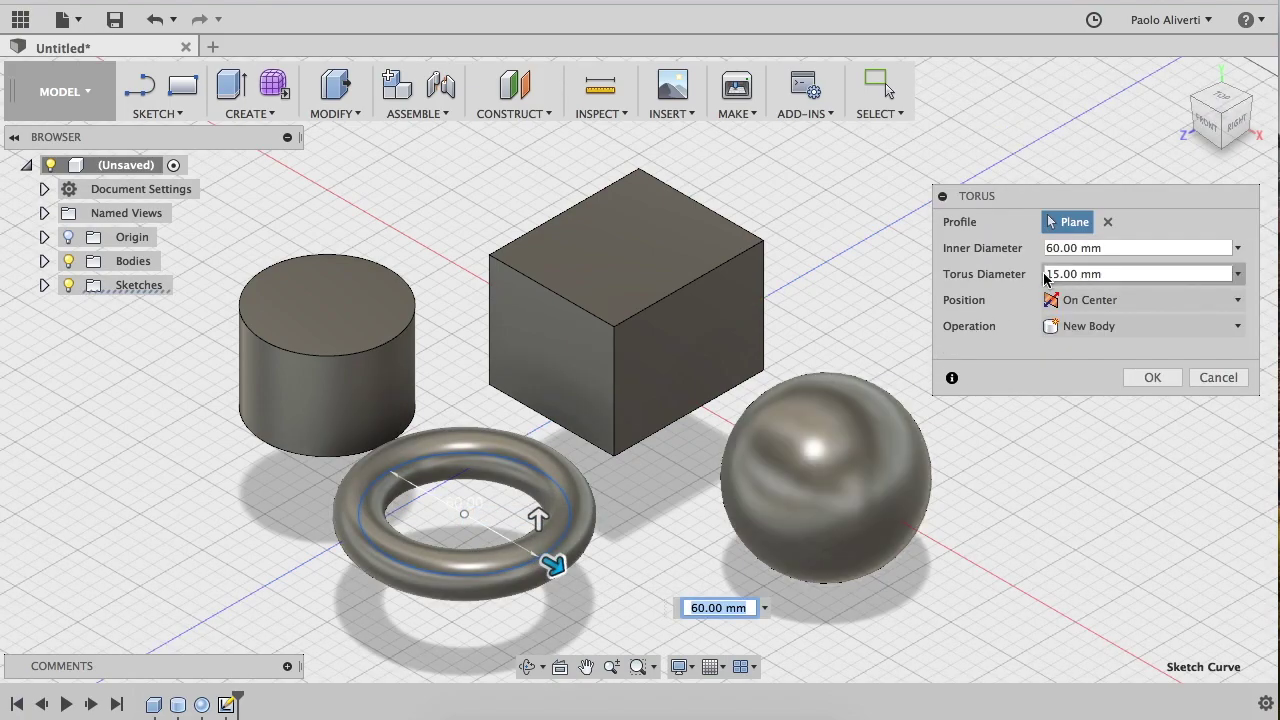
Try Inside and Outside positions, then set the torus to On Center and confirm it.
click(1117, 302)
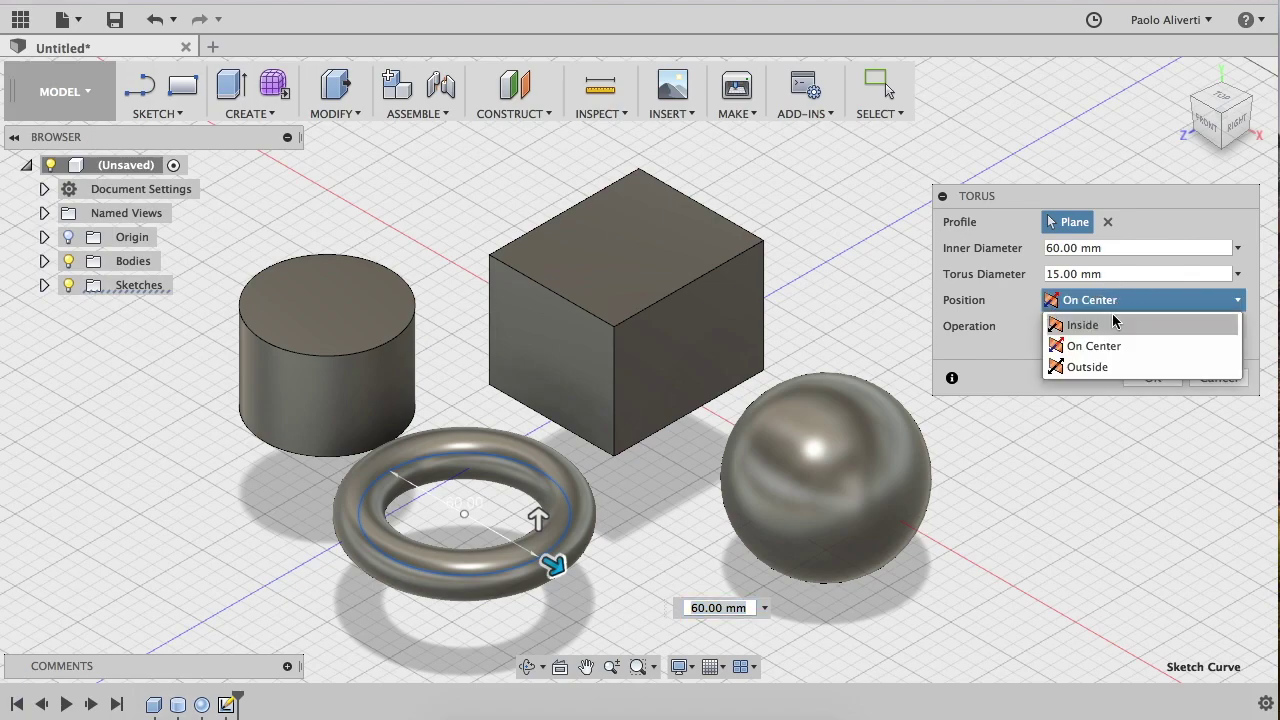
click(1113, 324)
click(1120, 306)
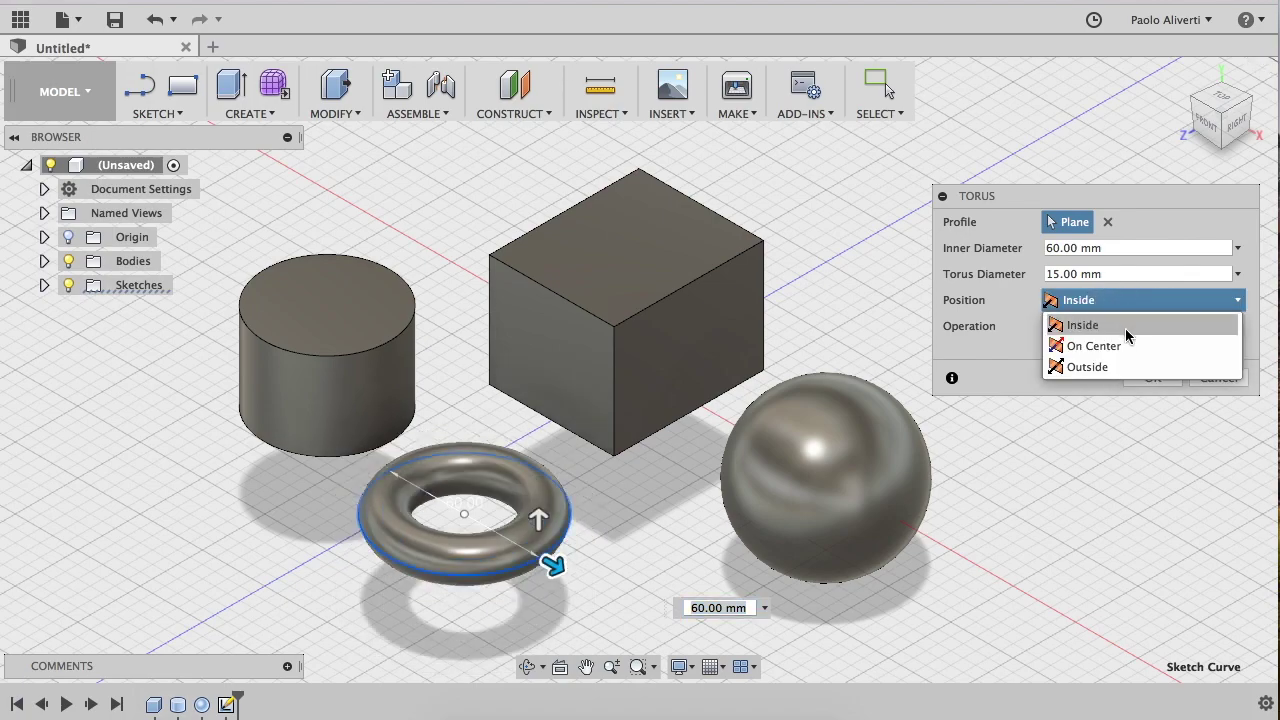
click(1126, 362)
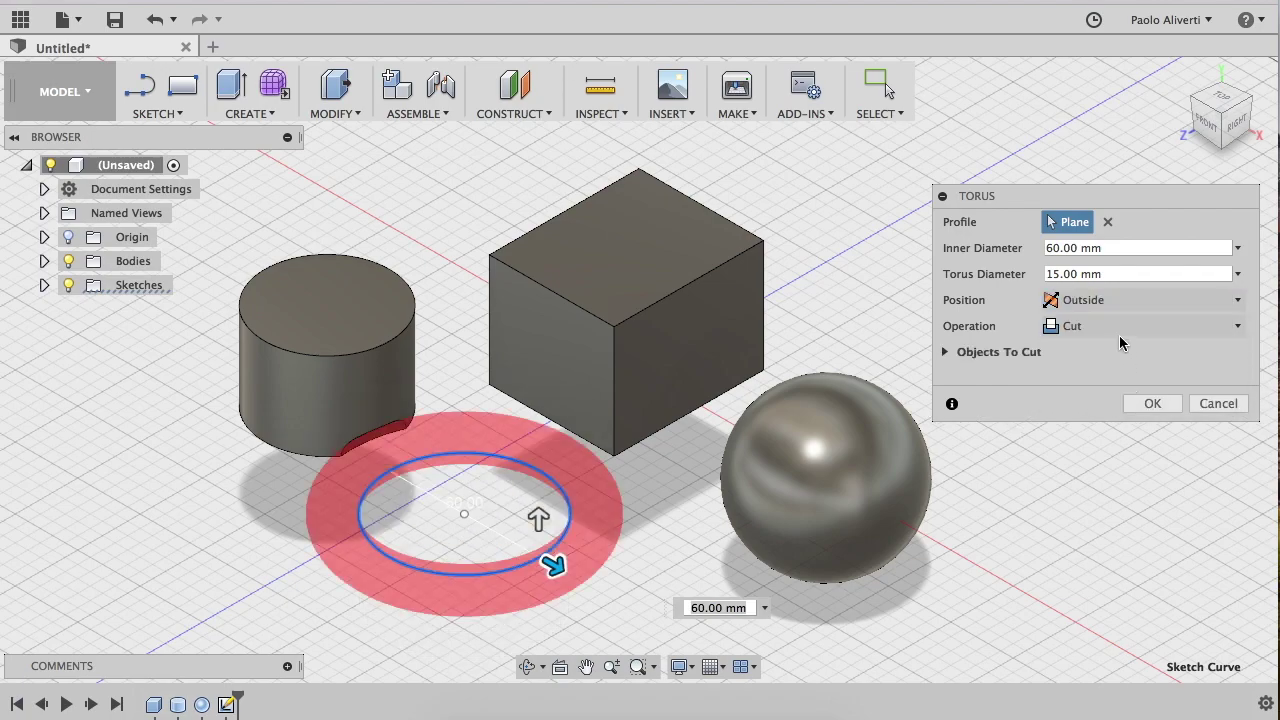
click(1117, 312)
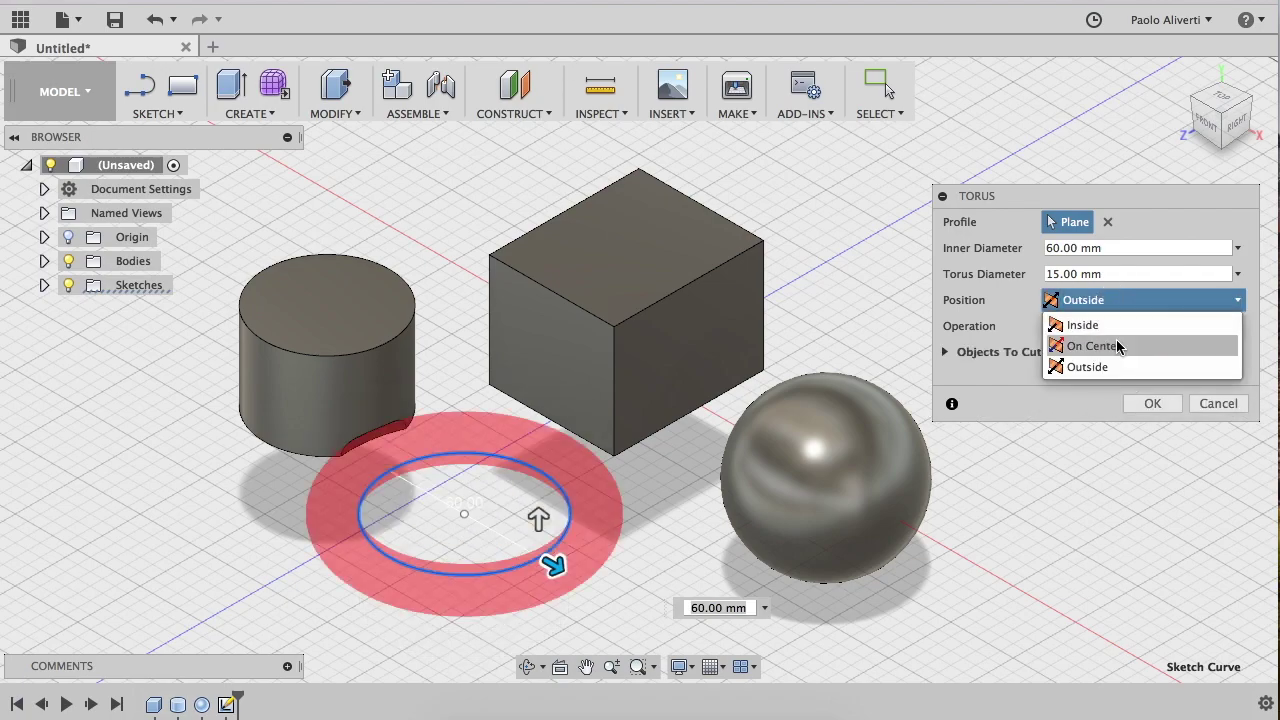
click(1117, 346)
click(1150, 377)
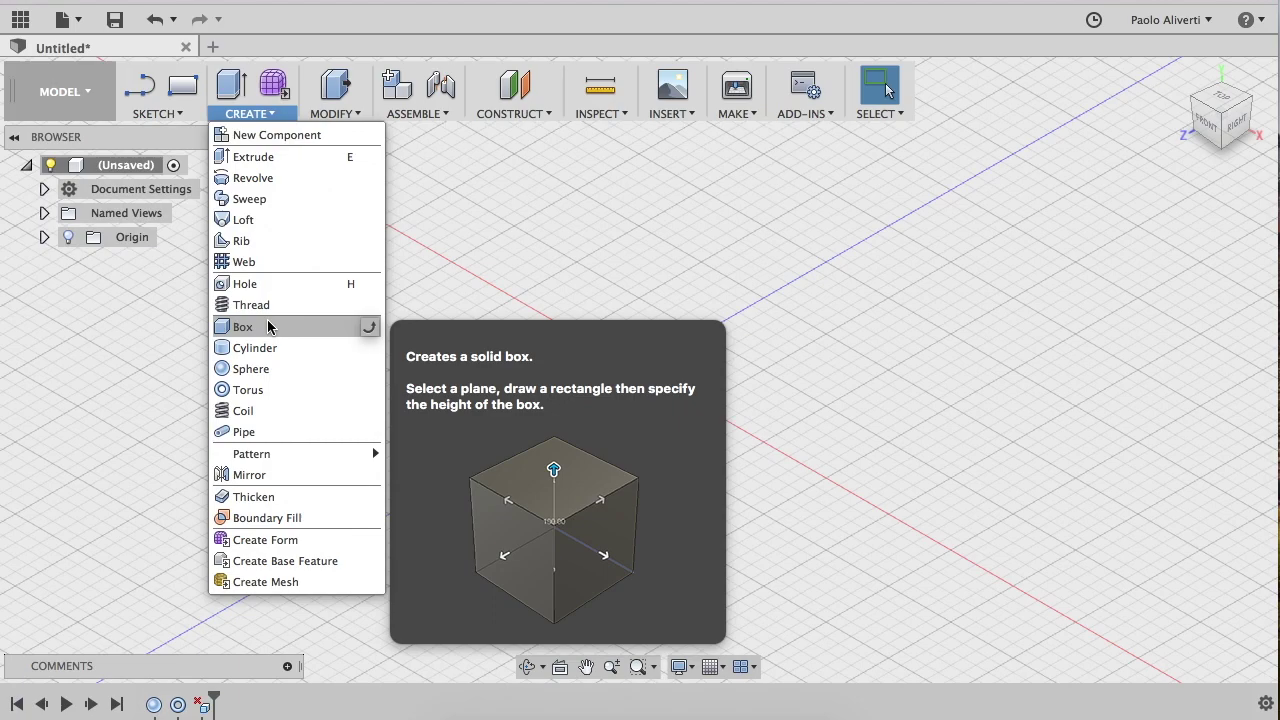
Create a 50 × 35 × 30 mm box on the ground plane.
click(268, 326)
click(547, 421)
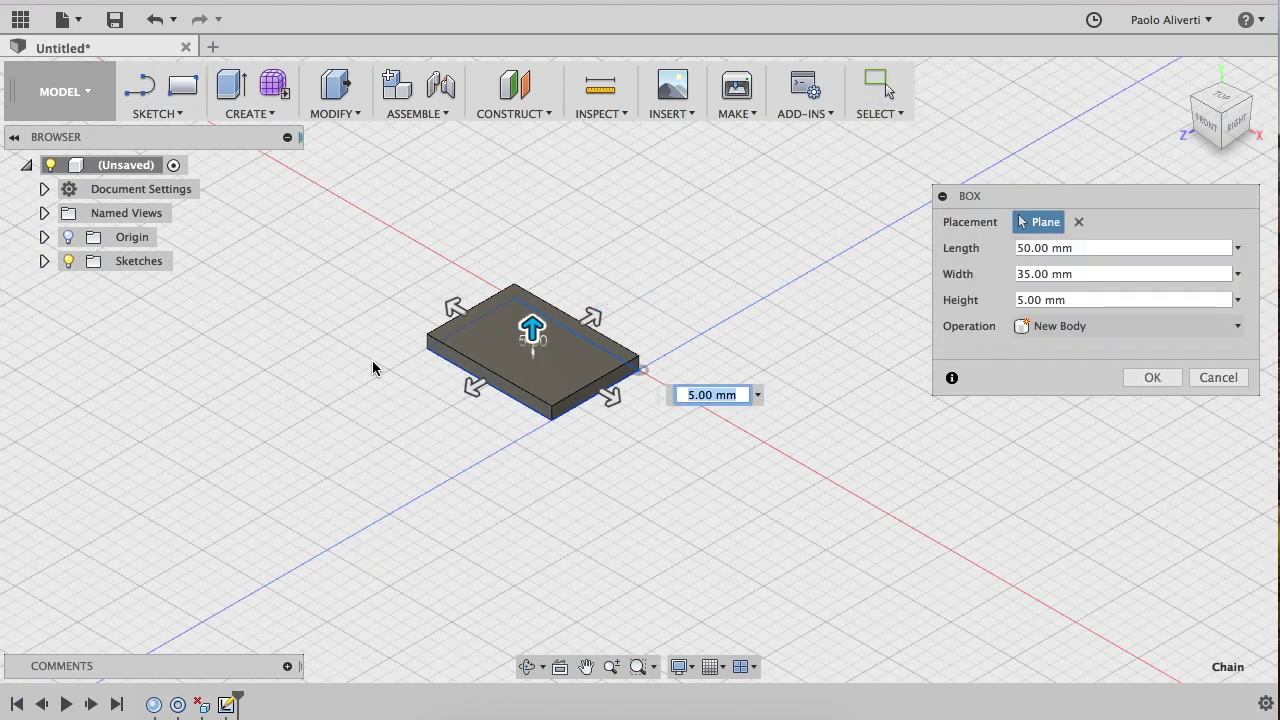
drag(532, 330, 581, 248)
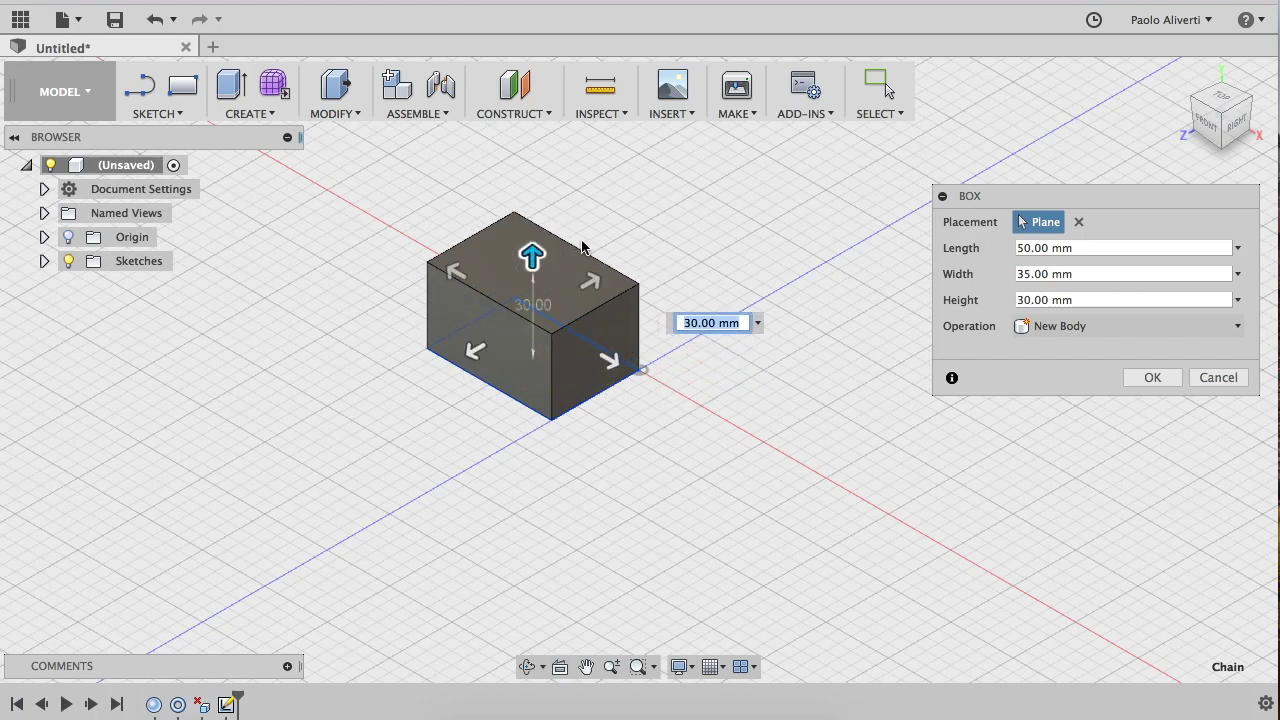
key(Return)
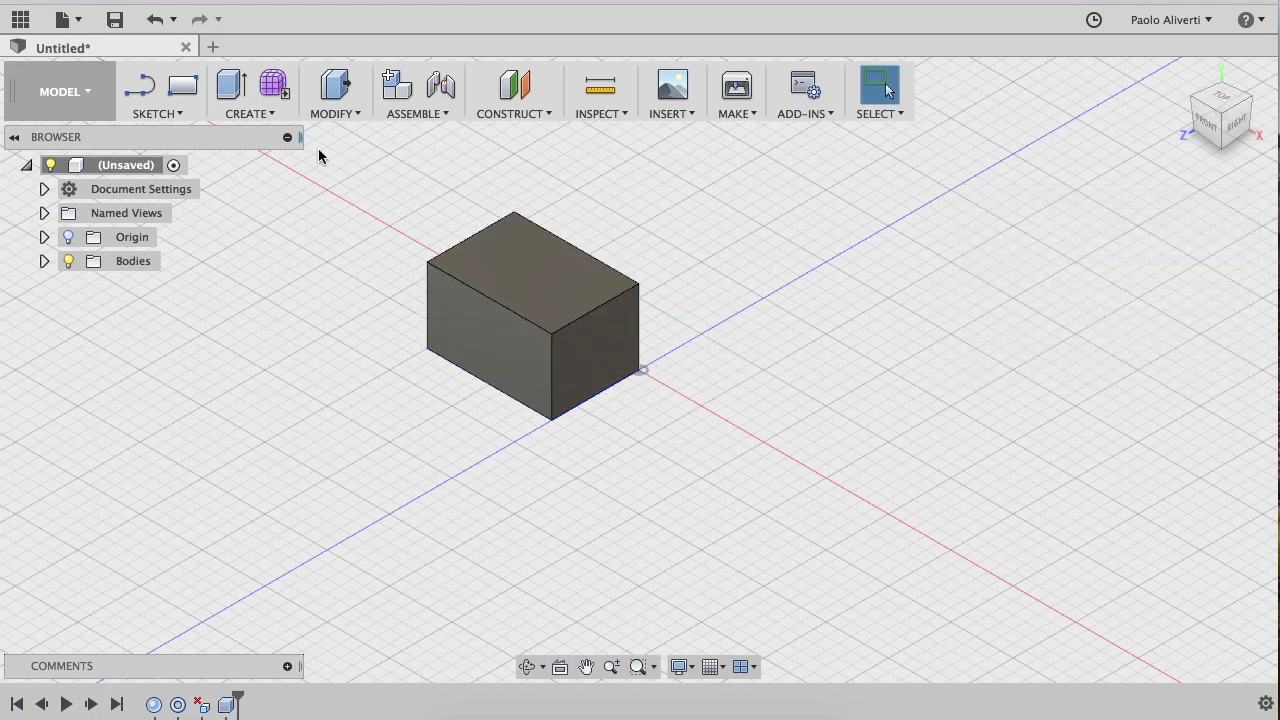
Start a cylinder on the ground plane, centred beside the box.
click(259, 114)
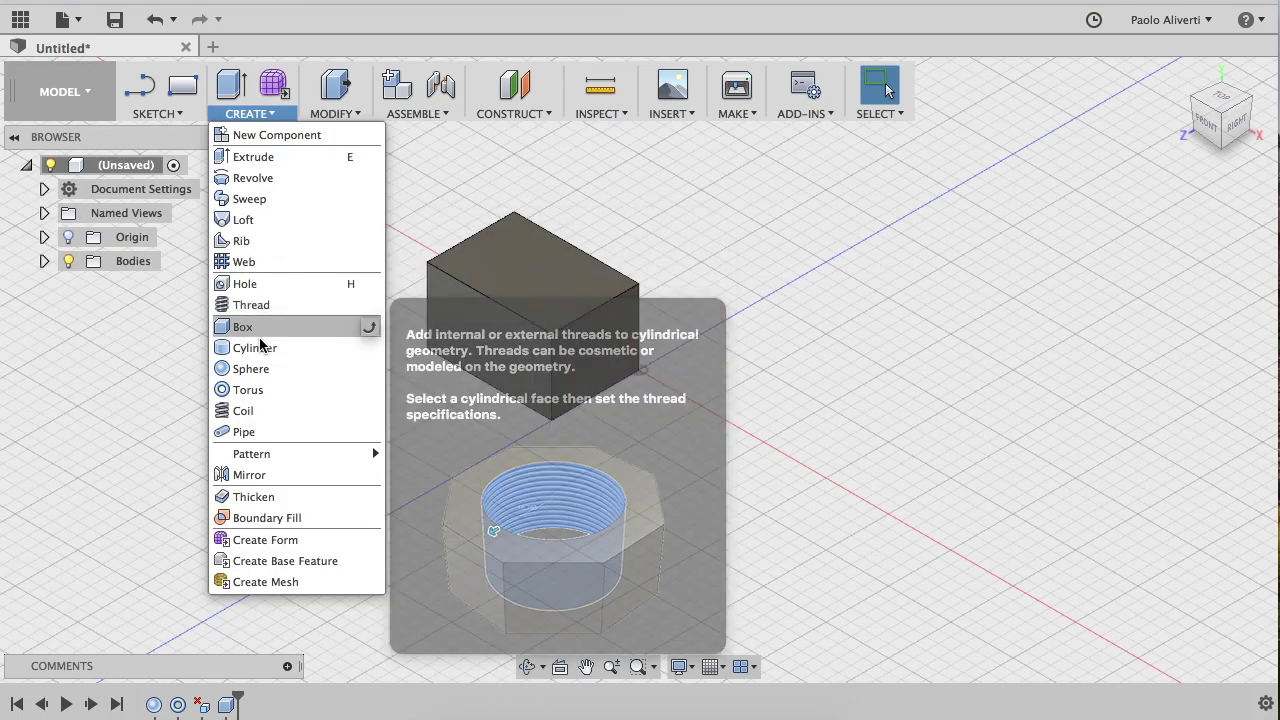
click(259, 348)
click(639, 440)
click(698, 408)
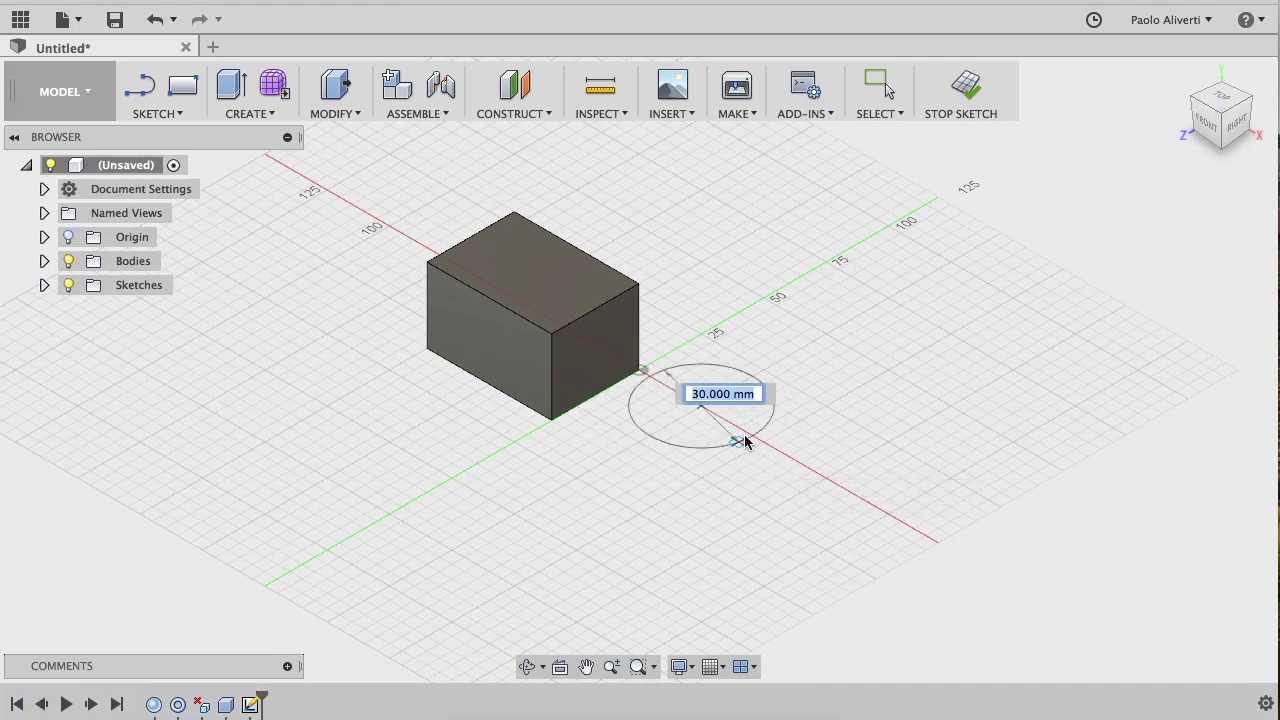
Finish the cylinder at 40 mm diameter and 45 mm height beside the box.
click(741, 433)
drag(700, 368, 684, 258)
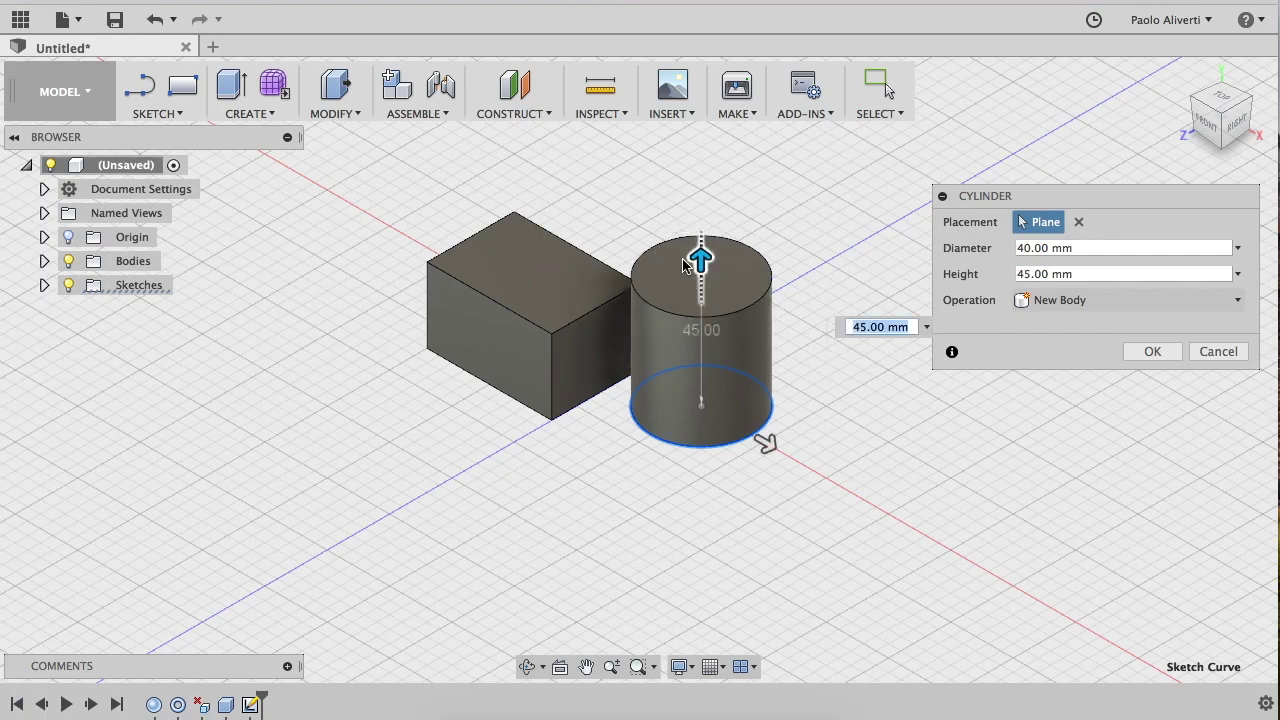
click(1152, 352)
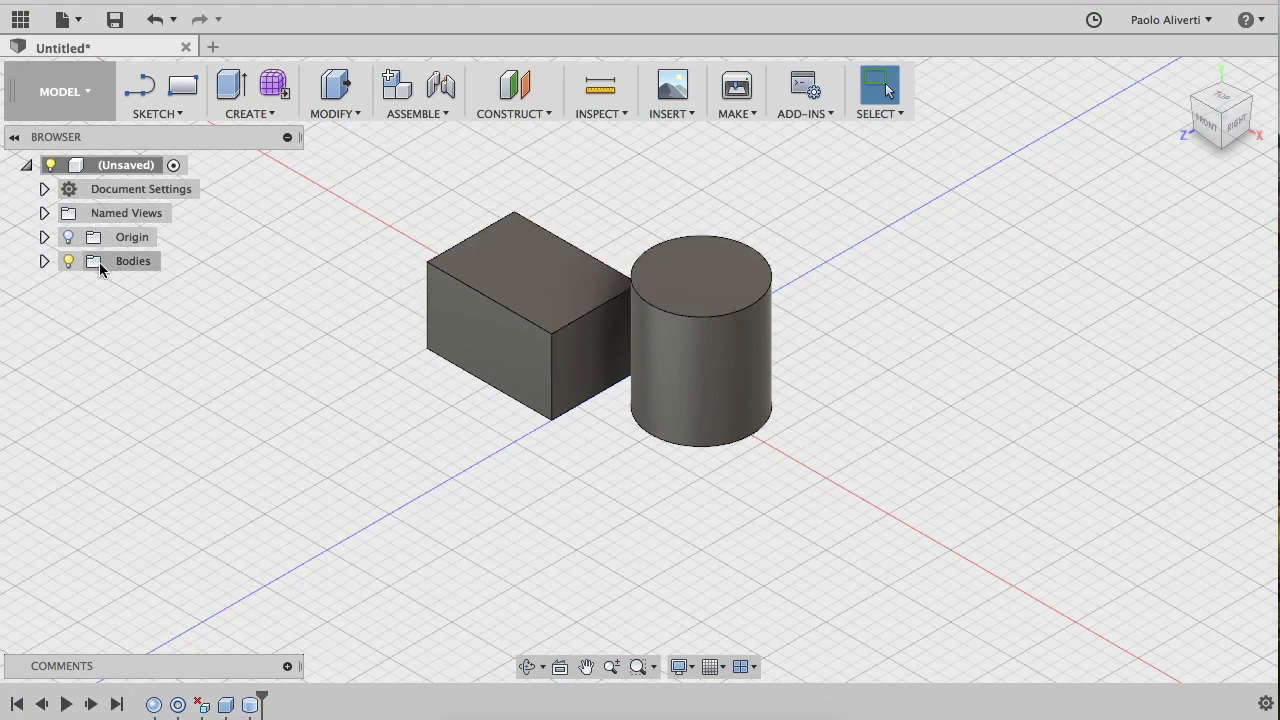
click(44, 261)
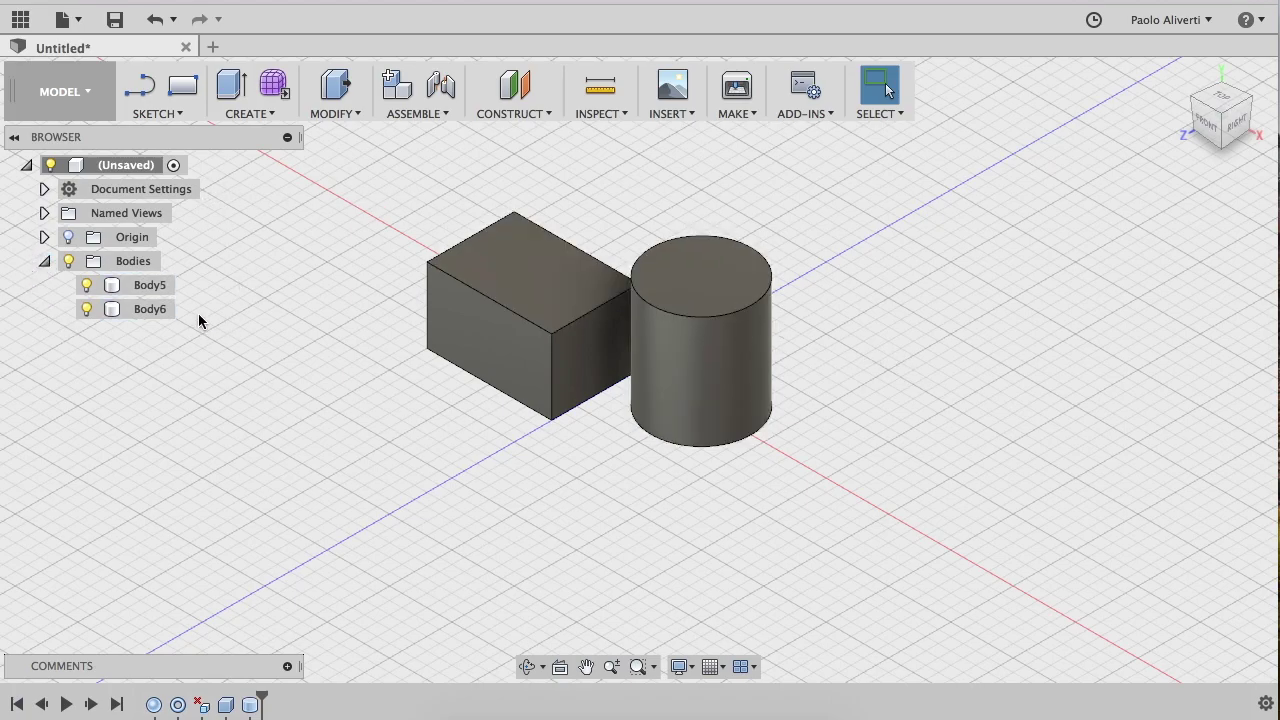
Select the box, Body5, from the Browser's Bodies list.
click(547, 283)
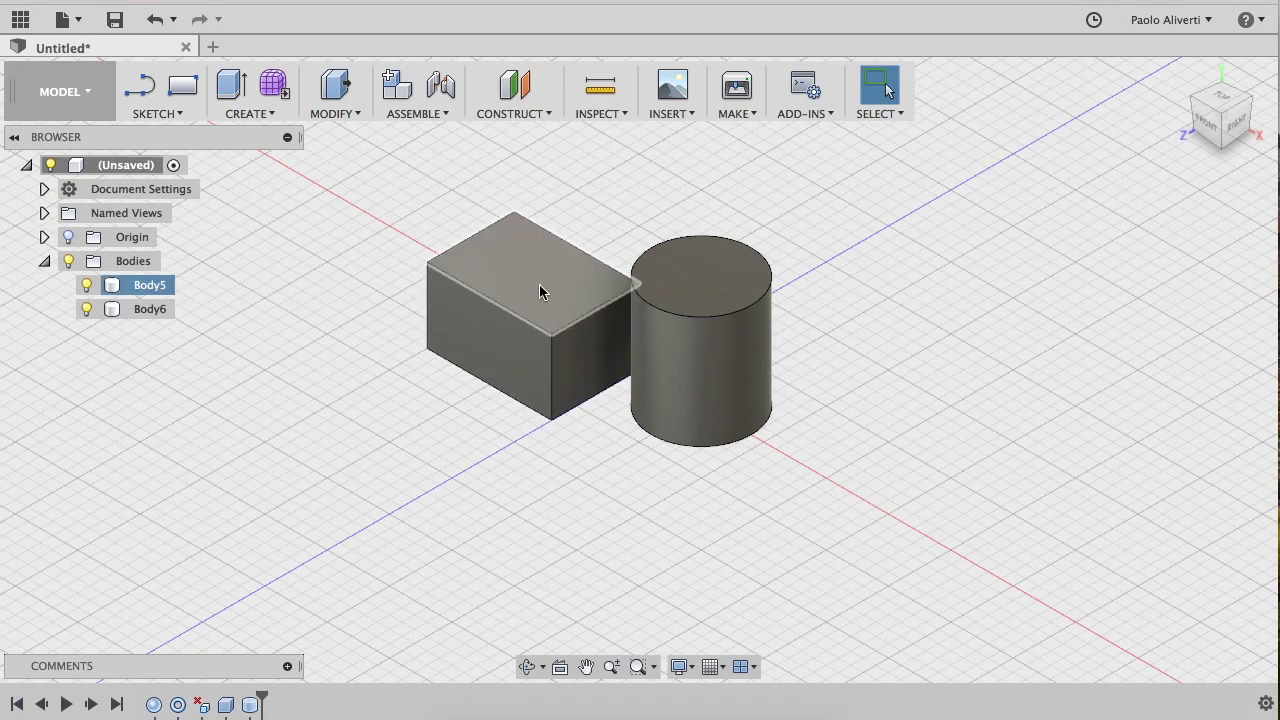
click(635, 315)
click(617, 240)
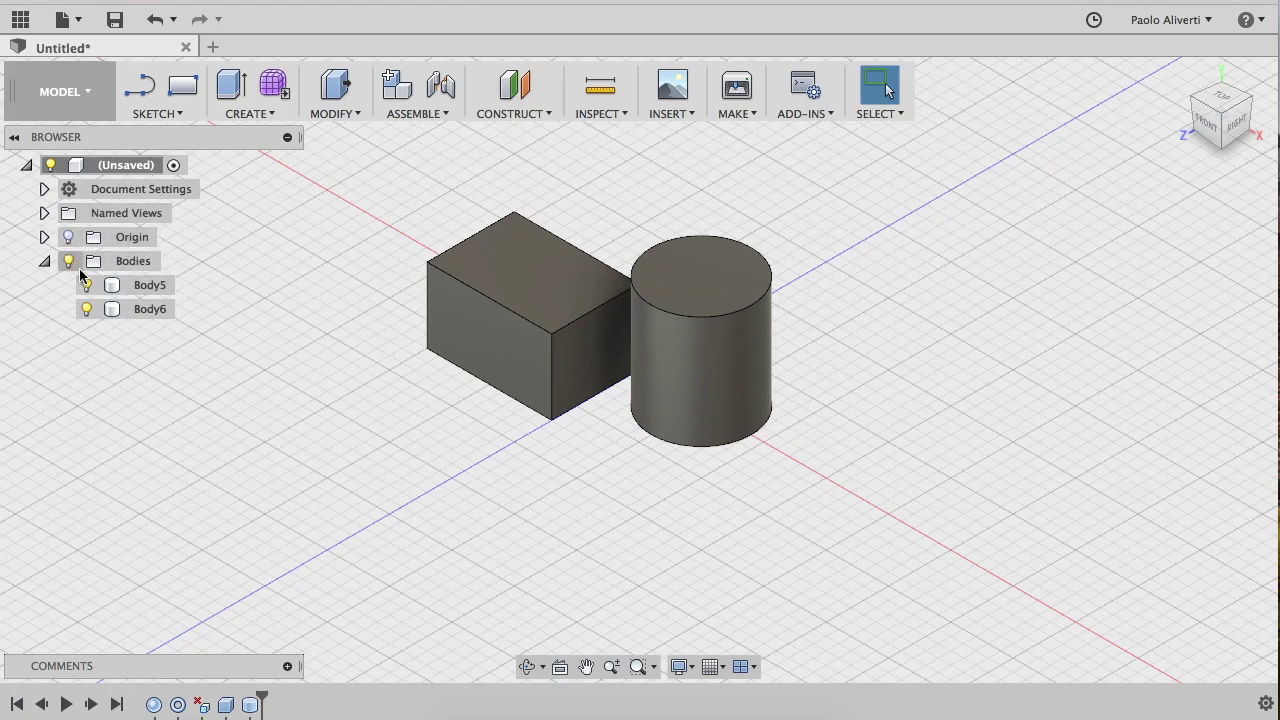
click(140, 290)
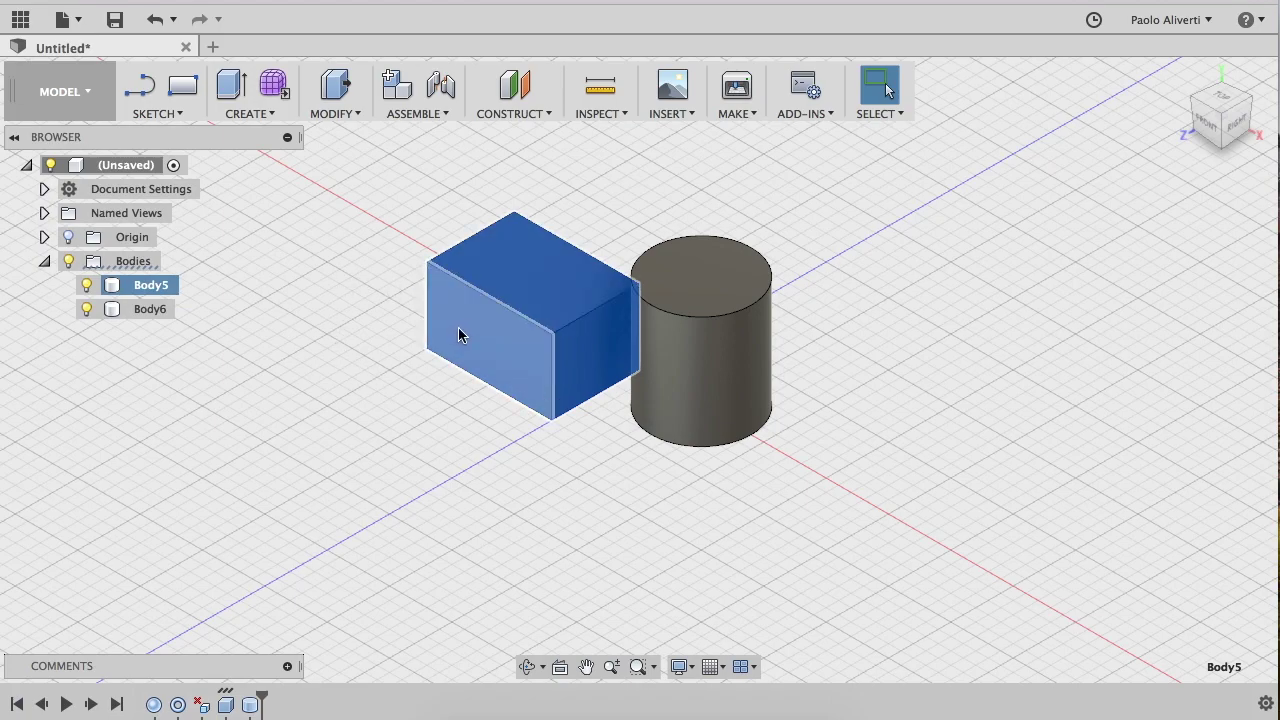
Launch Move/Copy on Body5 with the M shortcut, checking it under the Modify menu.
key(m)
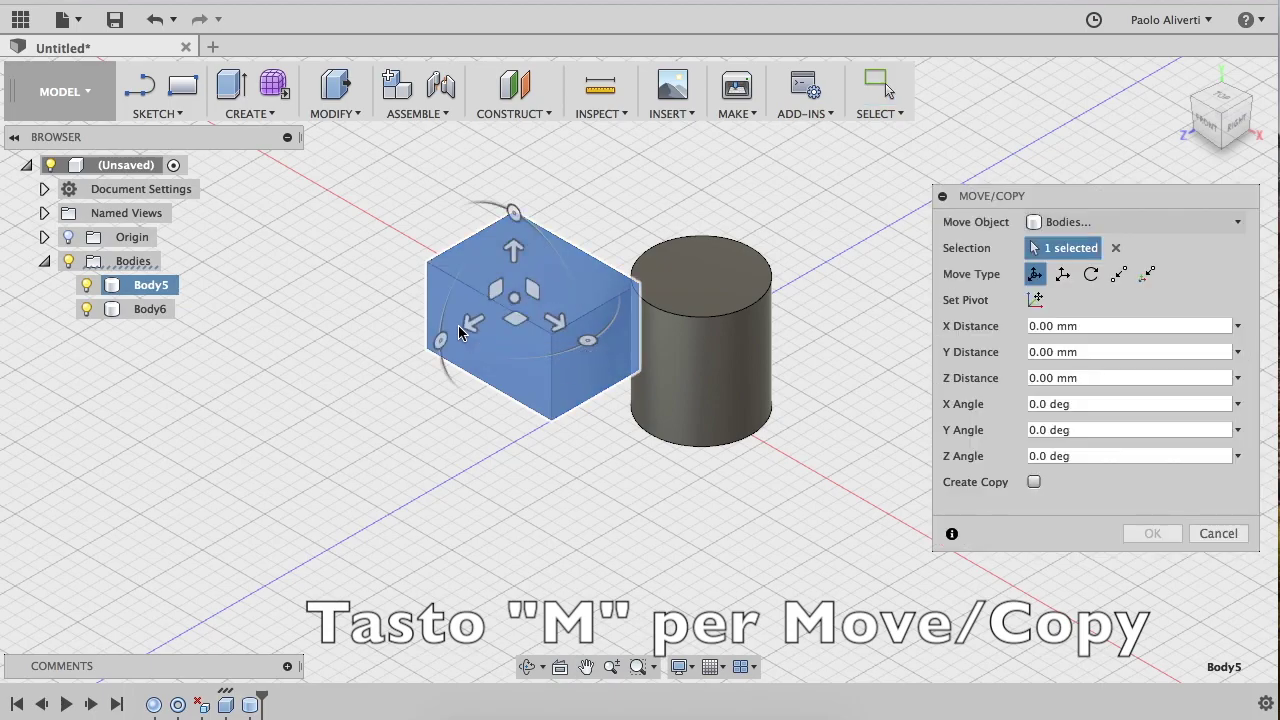
click(340, 112)
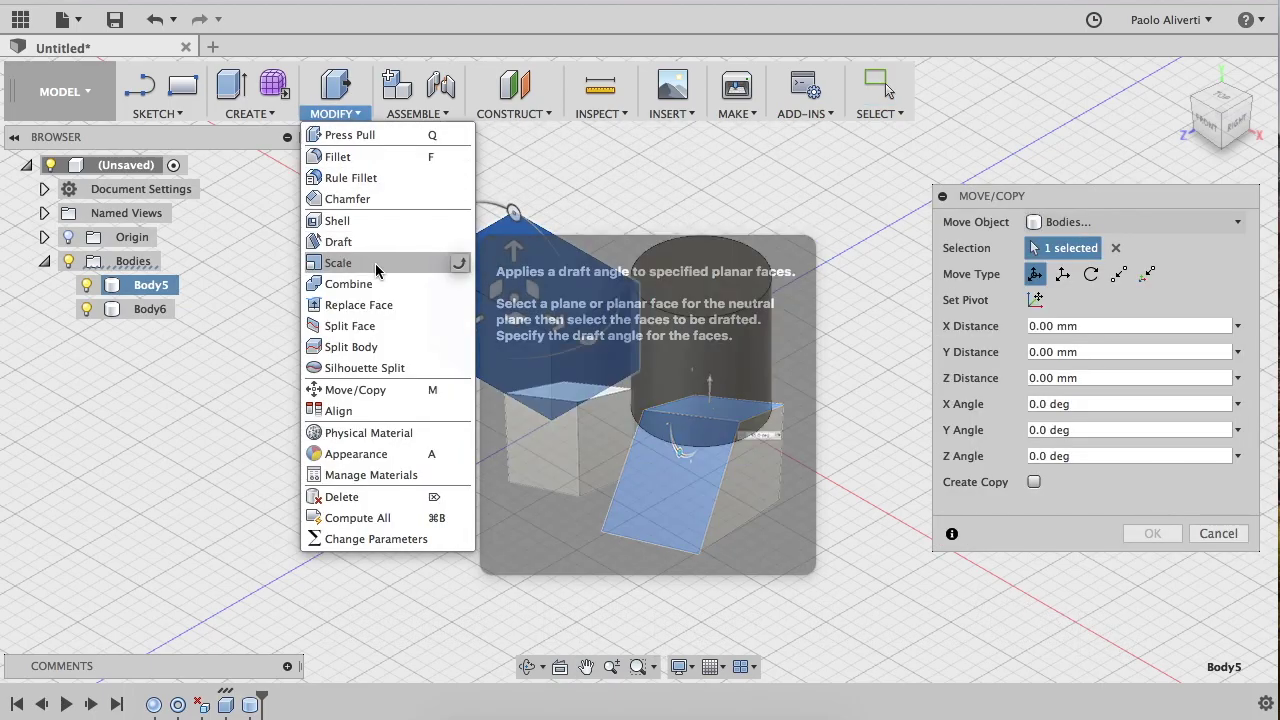
click(366, 393)
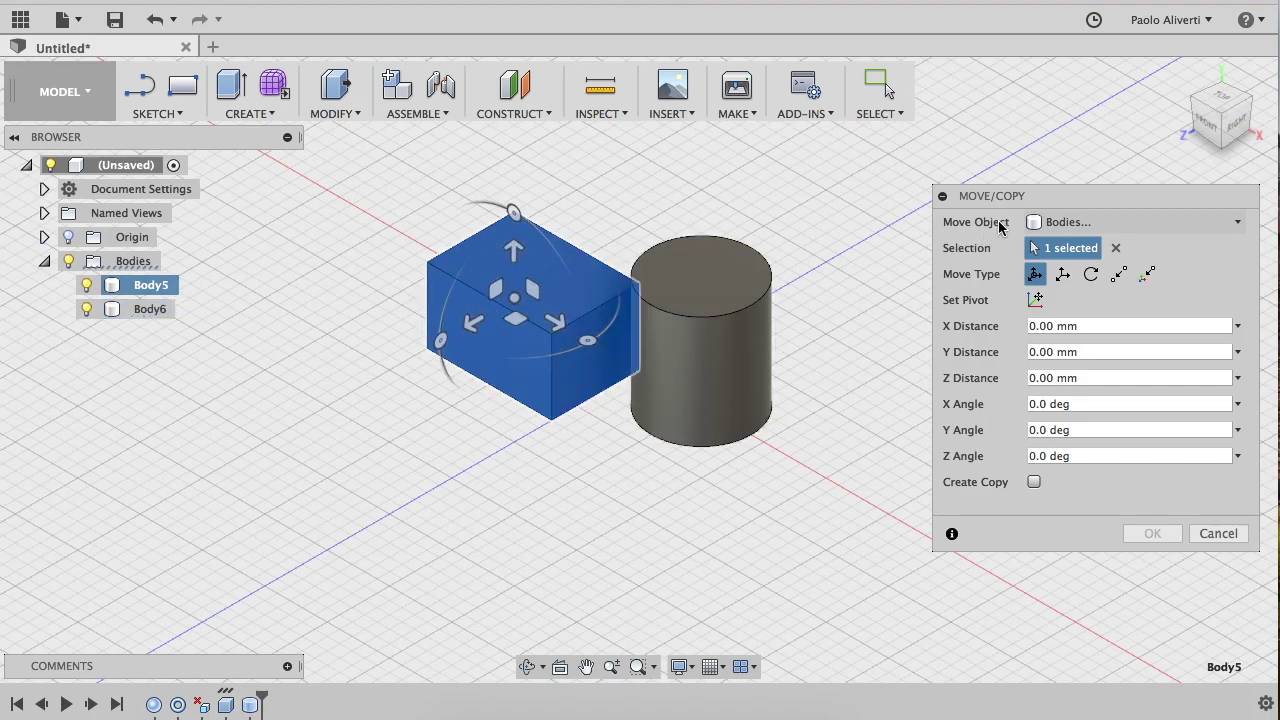
mouse_move(1218, 113)
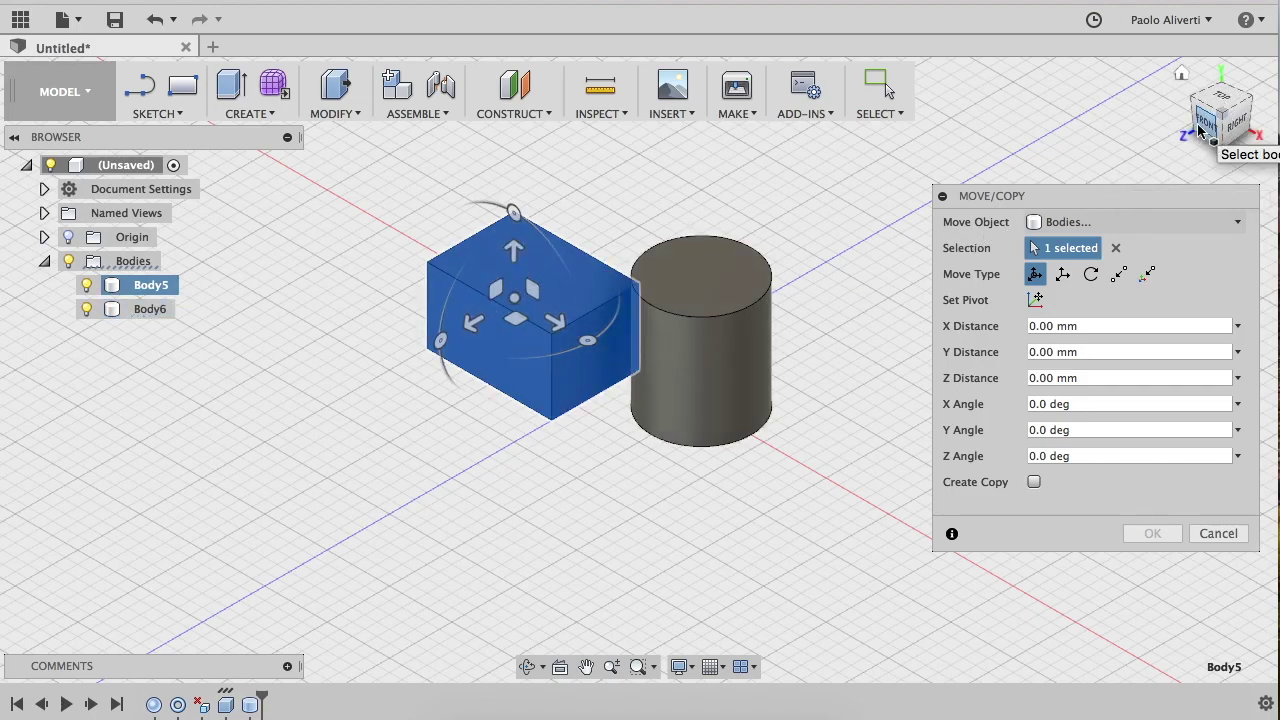
From the front view, try lifting the box 35–45 mm and shifting it along X.
click(1207, 133)
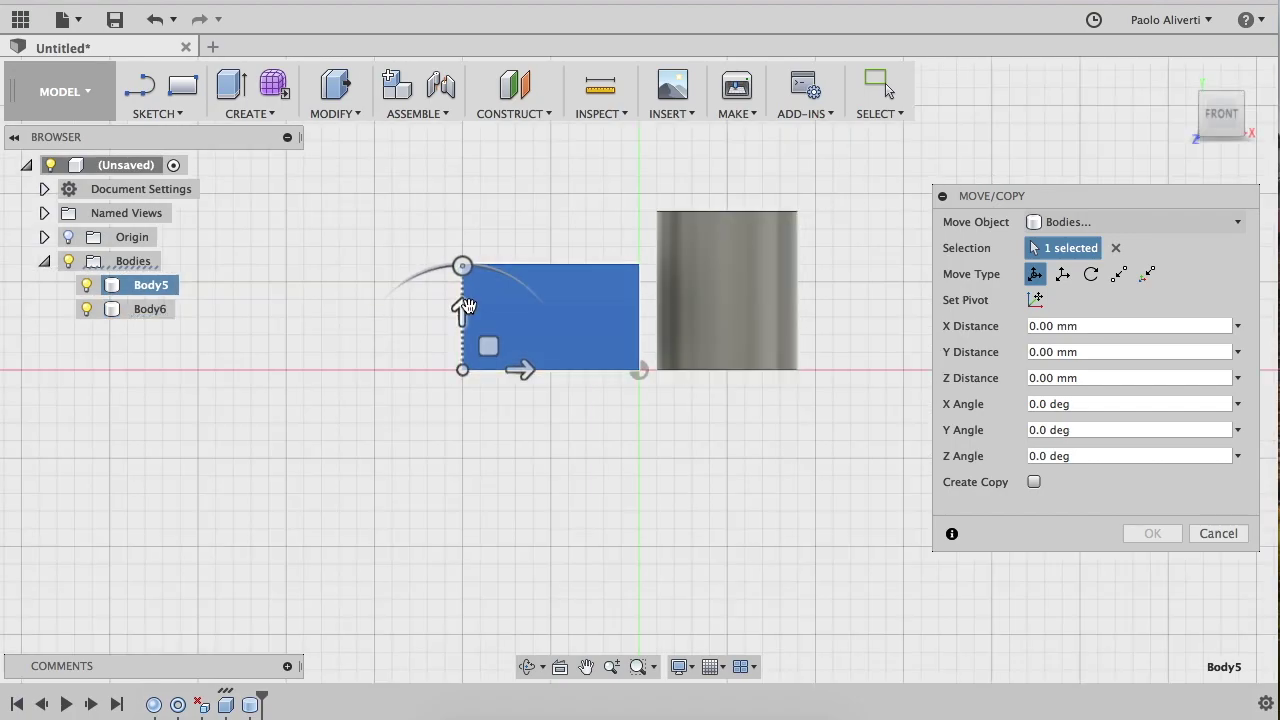
drag(461, 312, 462, 190)
middle_drag(542, 293, 386, 384)
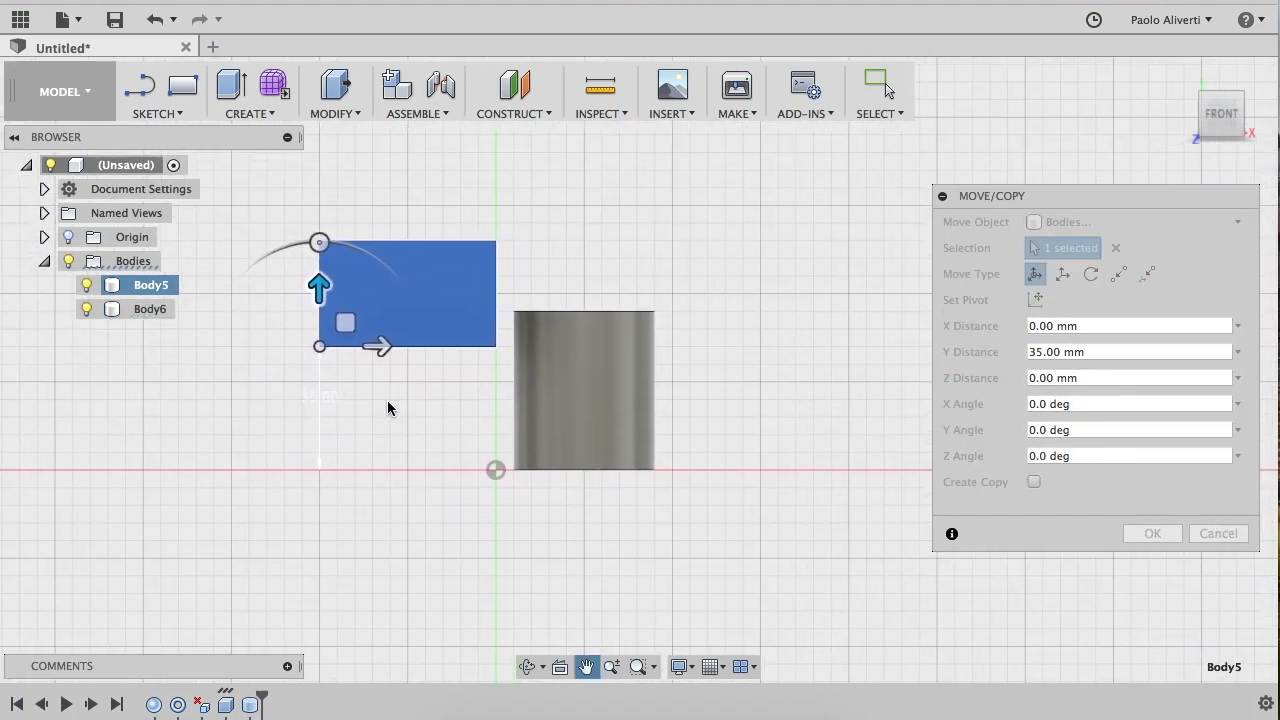
drag(304, 289, 304, 256)
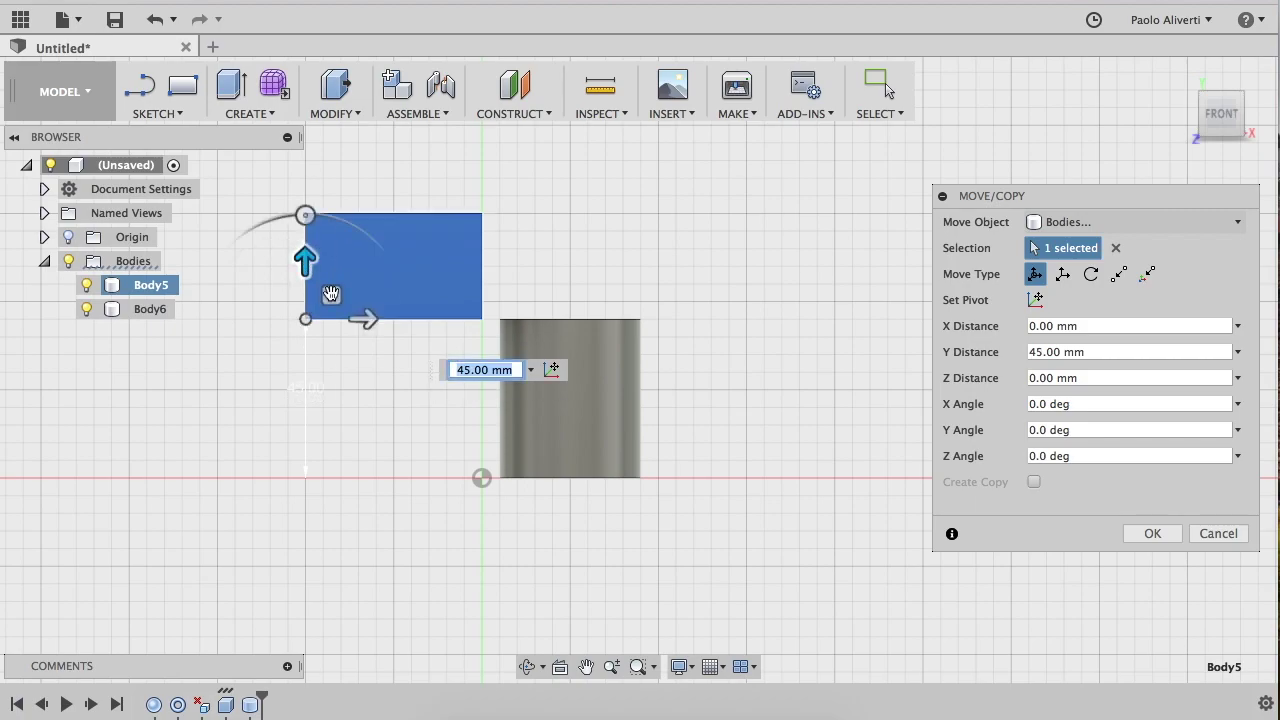
drag(358, 318, 548, 345)
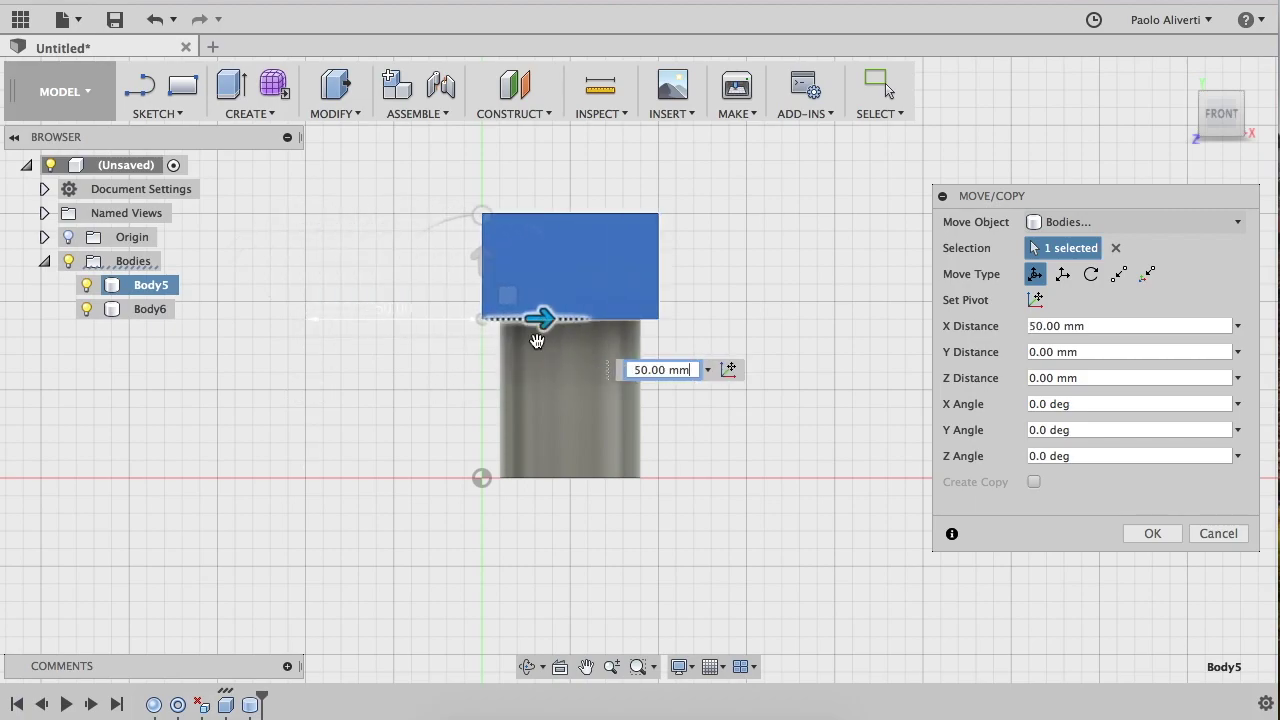
From the left view, set the box's Z distance to -15 mm so it sits on the cylinder.
click(1203, 115)
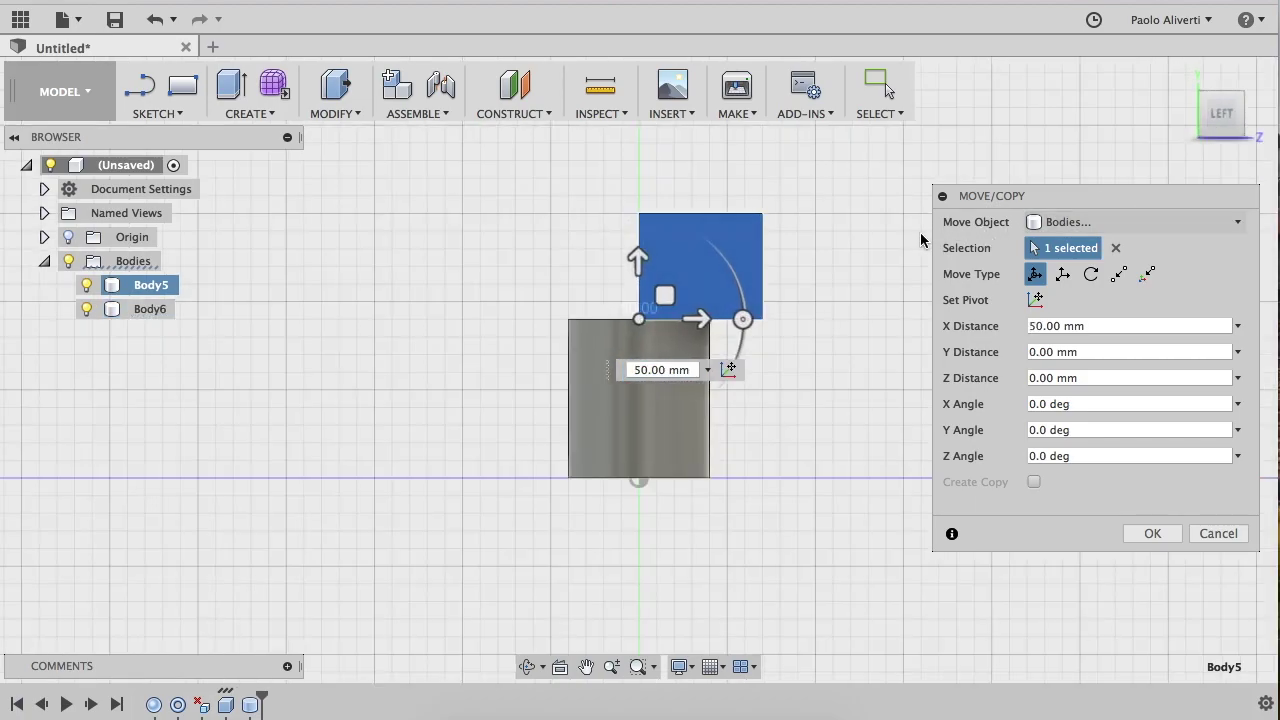
drag(703, 314, 651, 314)
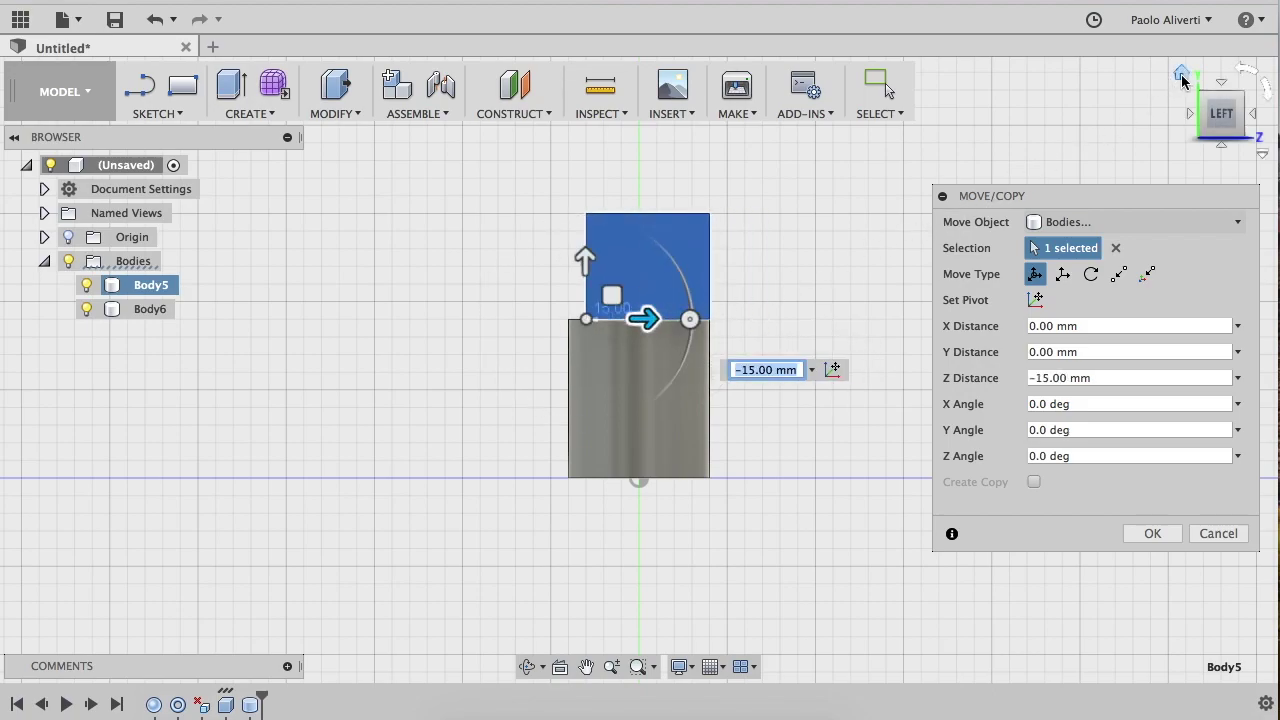
click(1222, 129)
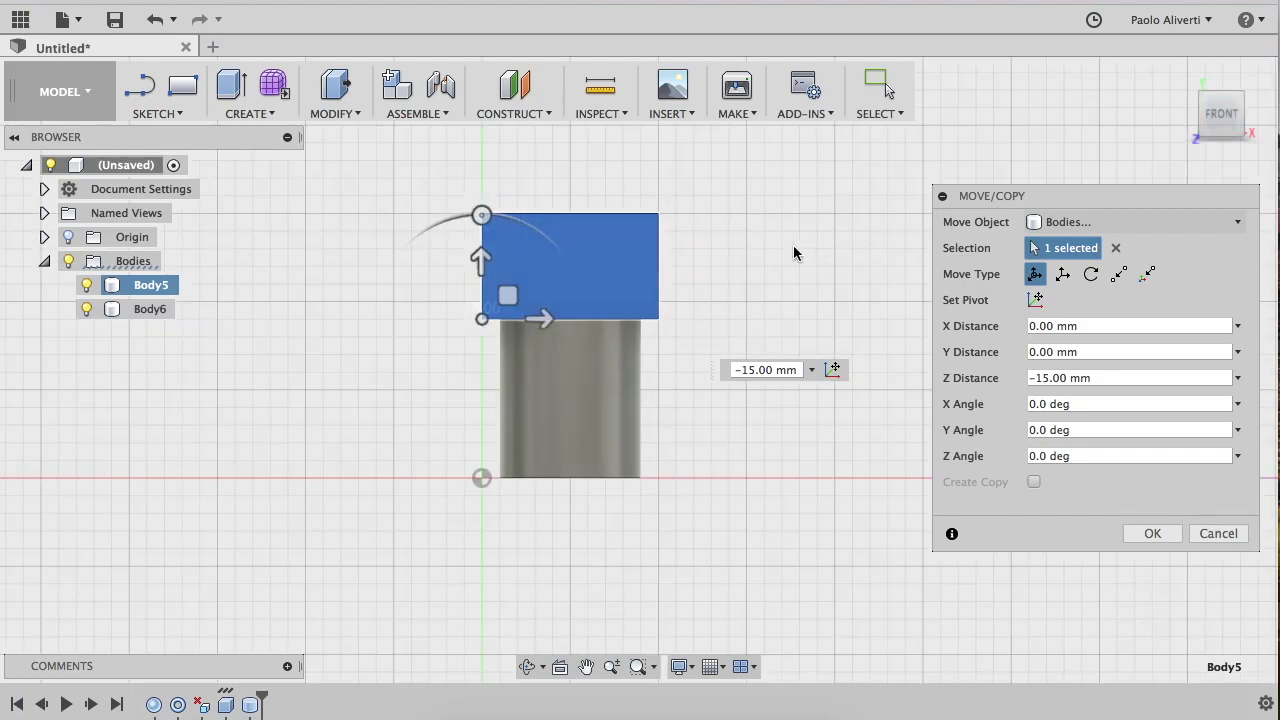
click(1182, 76)
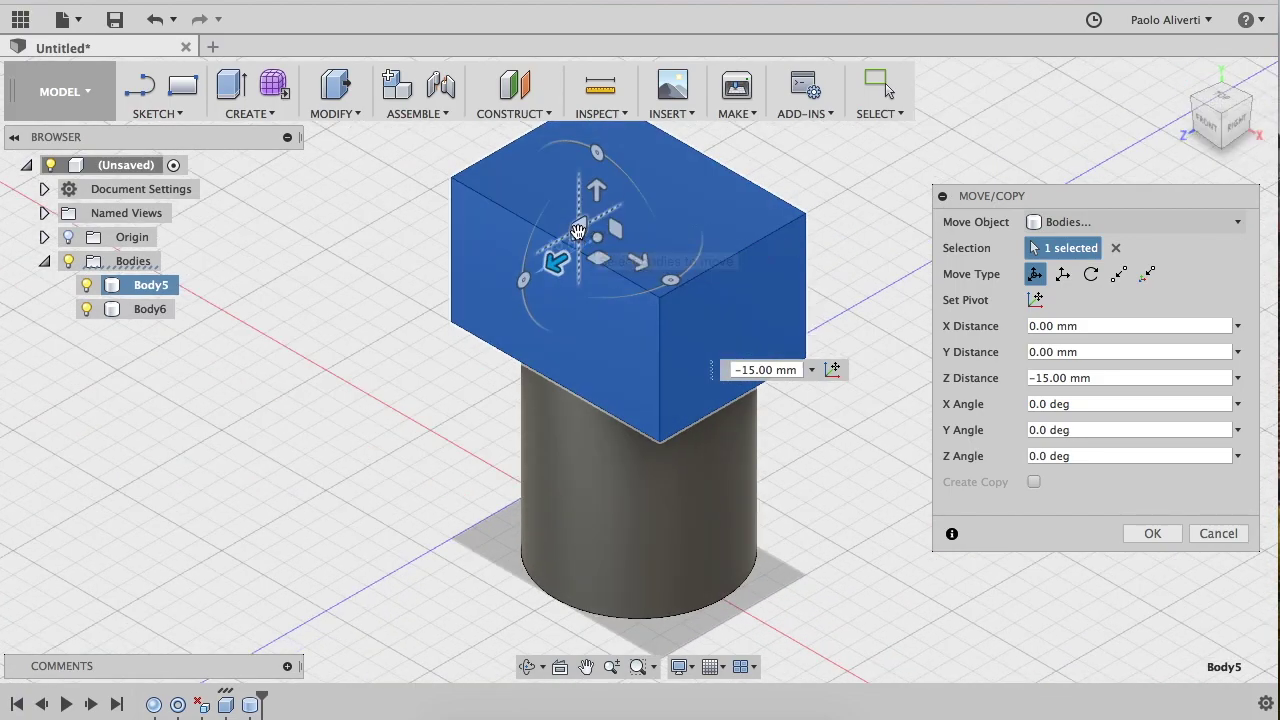
Nudge the box across the X–Z plane, then tilt it about X from the Right view, returning Home.
click(595, 258)
drag(595, 258, 601, 255)
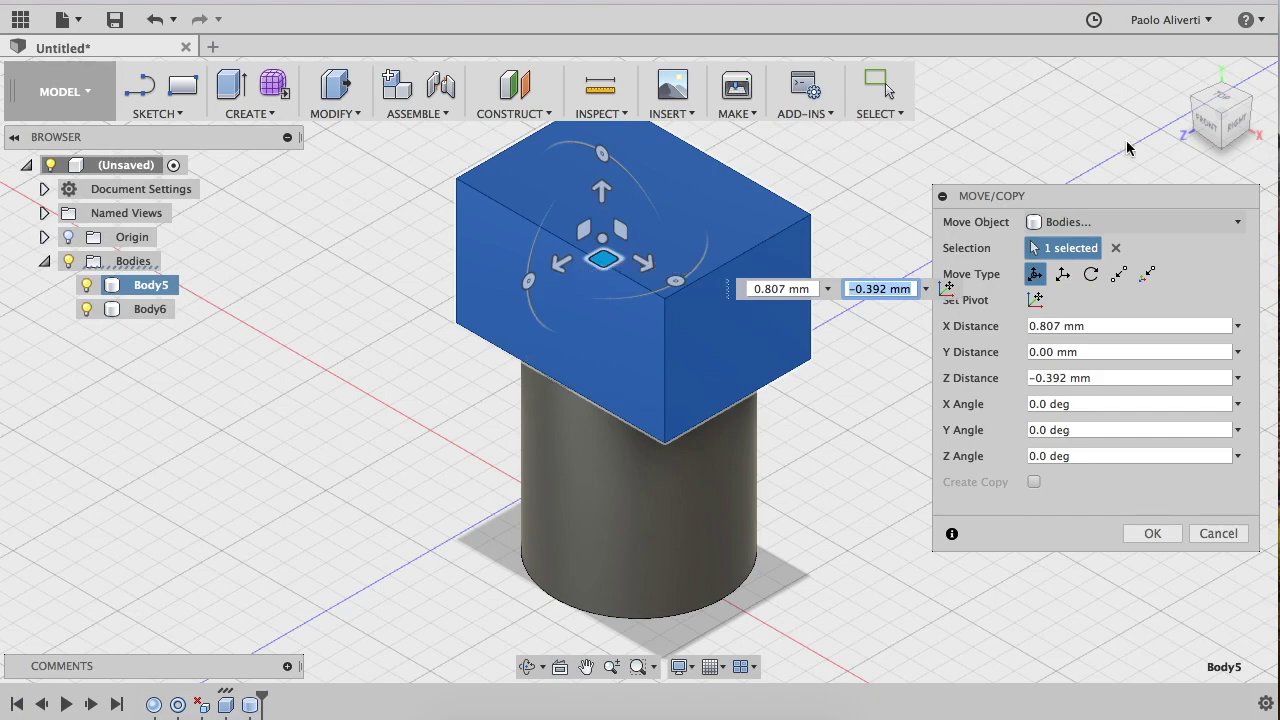
click(1236, 114)
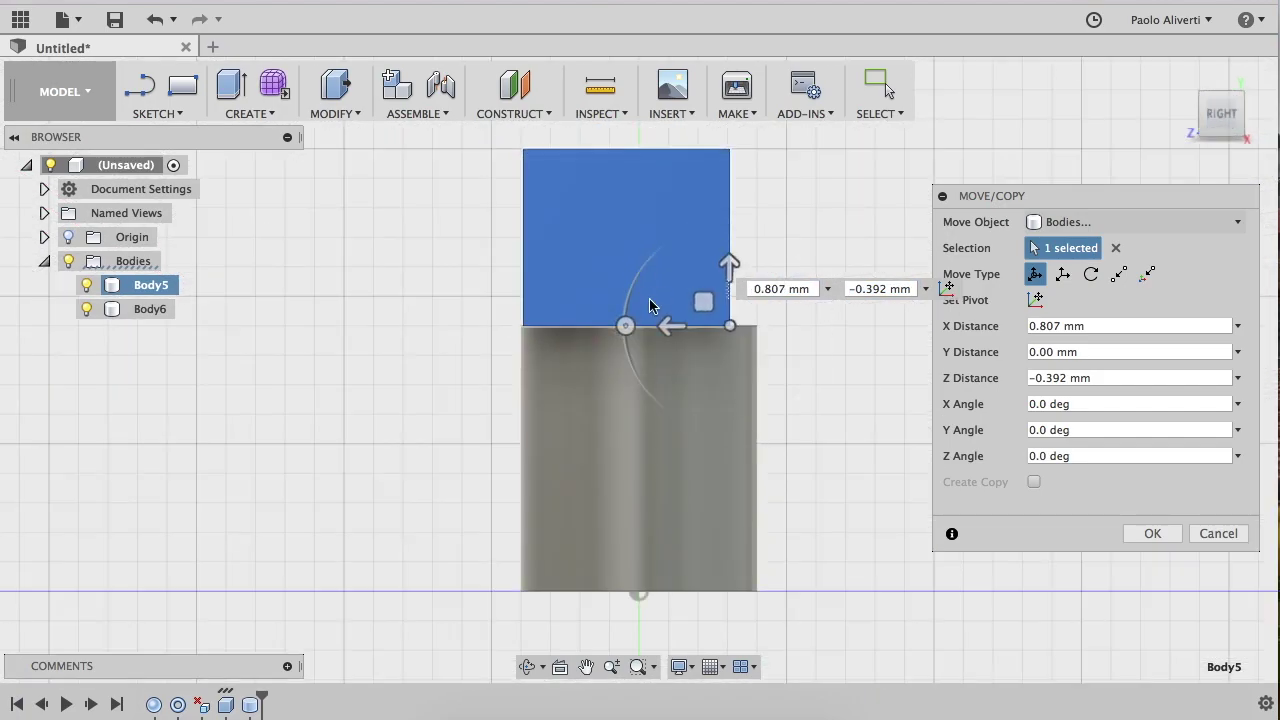
mouse_move(626, 324)
mouse_down()
mouse_move(638, 316)
mouse_move(626, 322)
mouse_up()
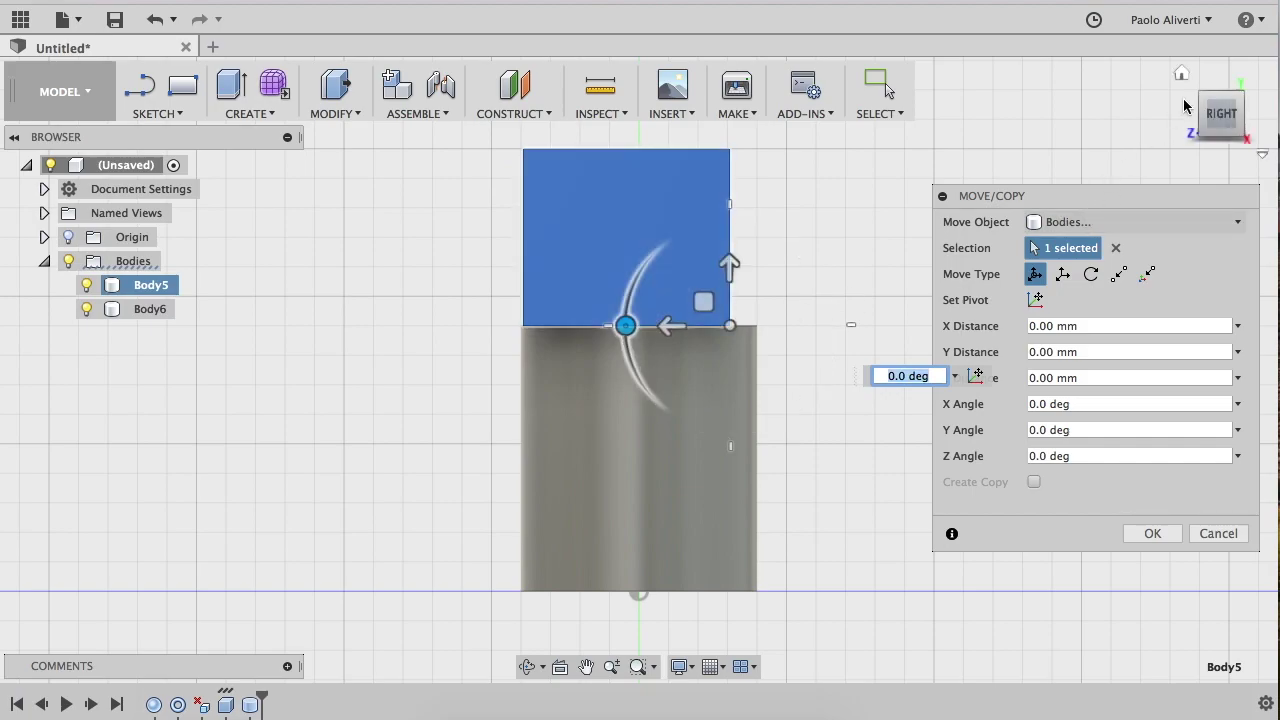
click(1181, 74)
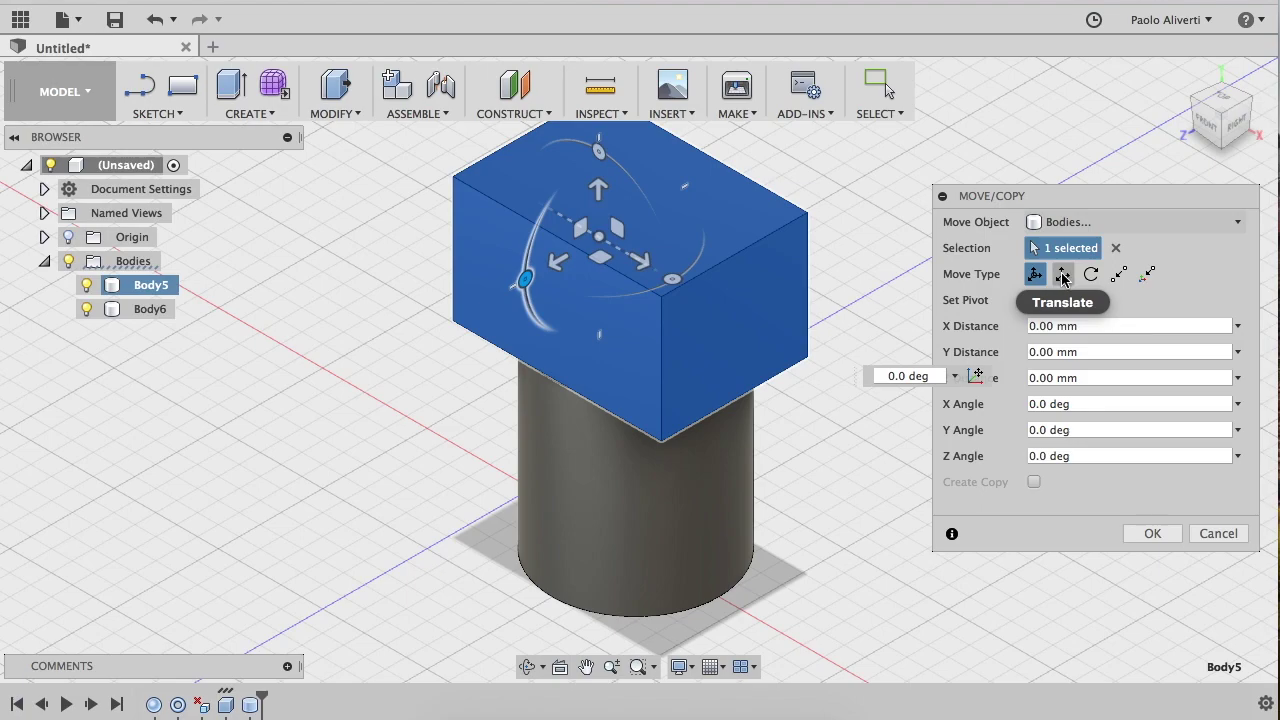
click(1062, 276)
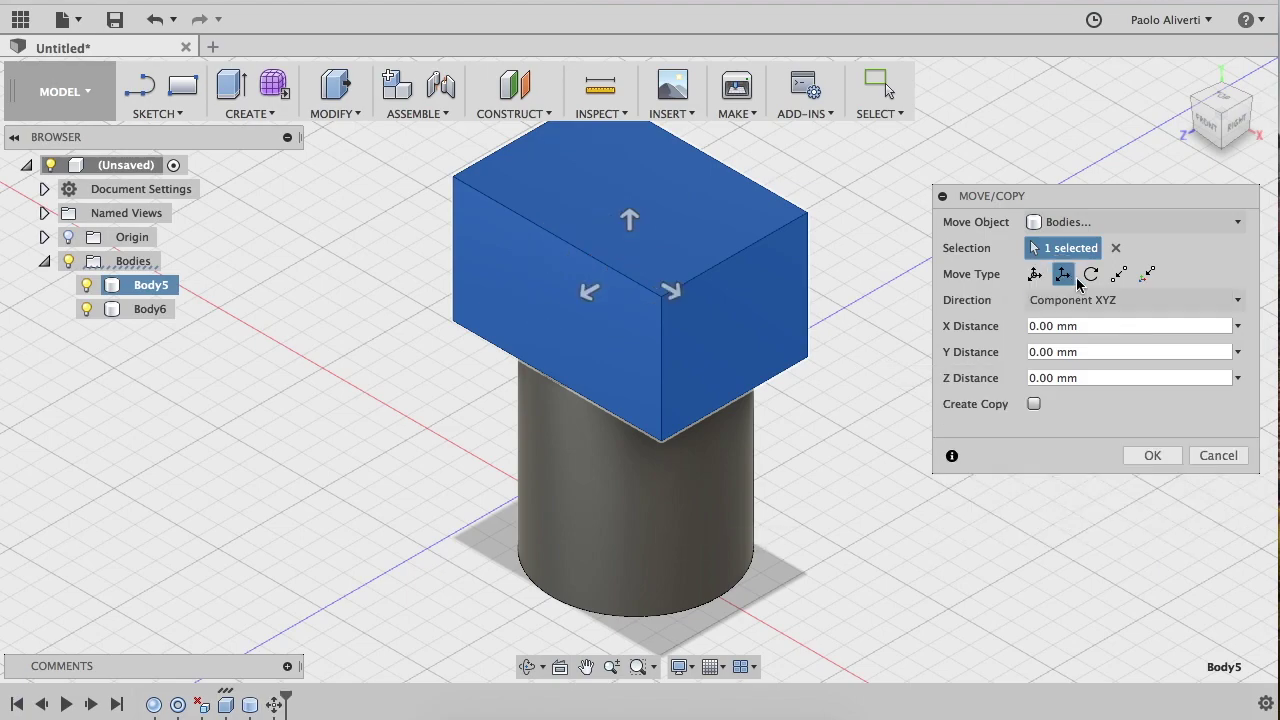
click(1091, 274)
click(1062, 276)
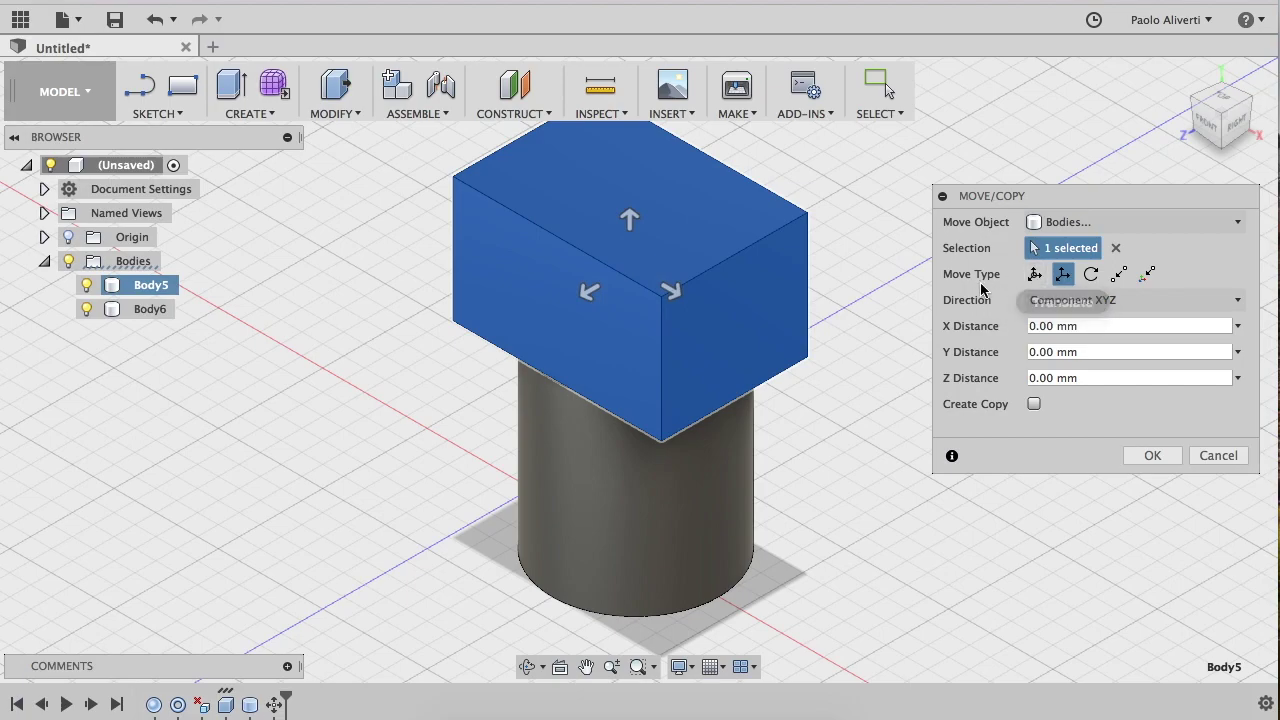
click(1035, 274)
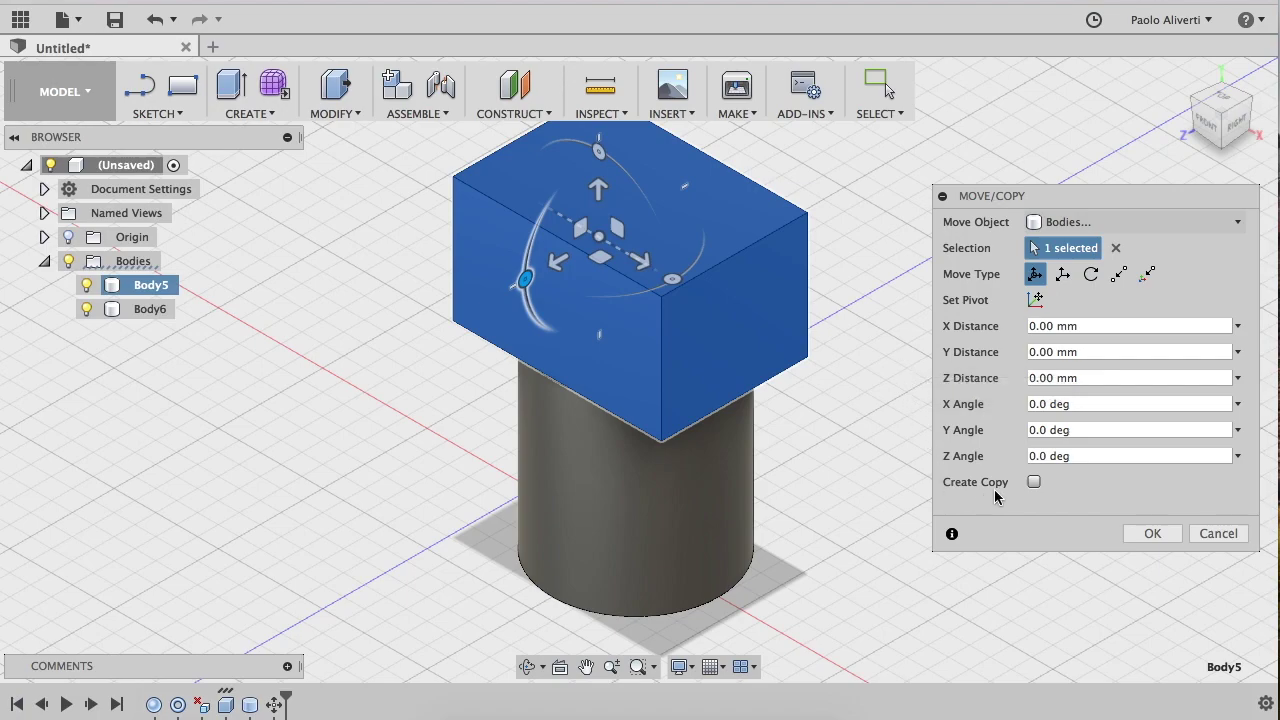
click(1034, 483)
click(1034, 483)
click(1034, 483)
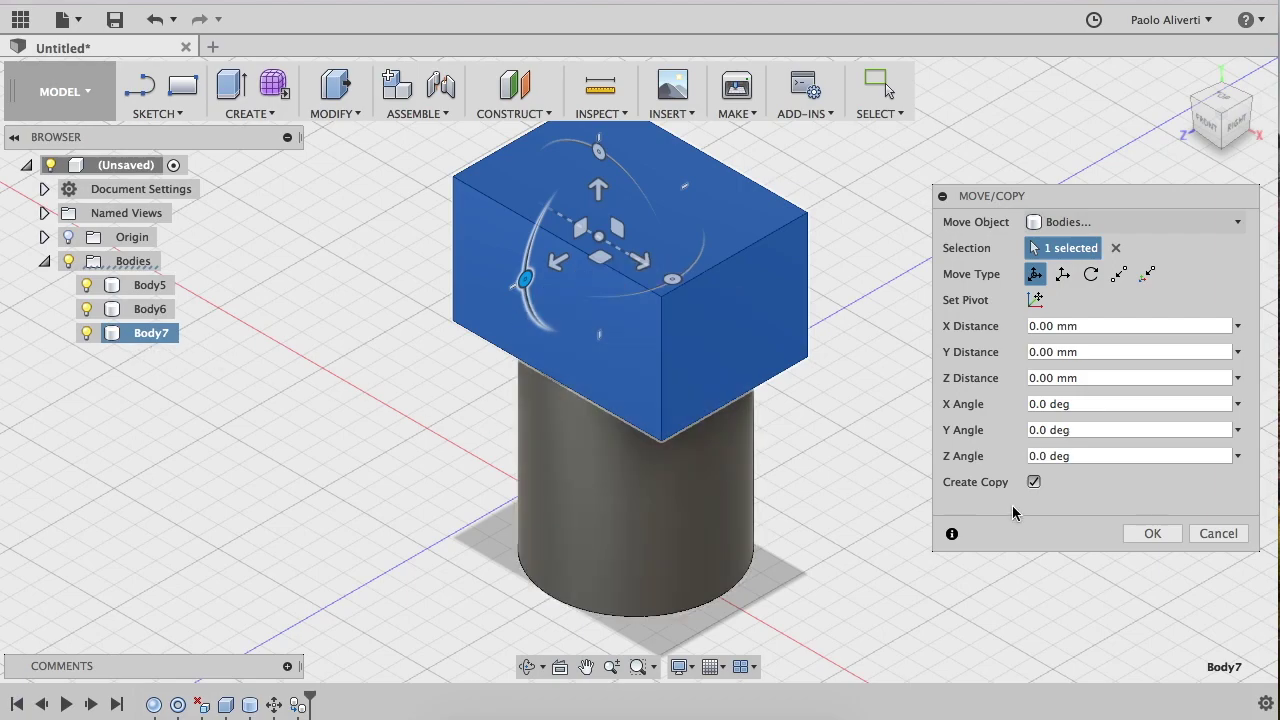
click(1034, 483)
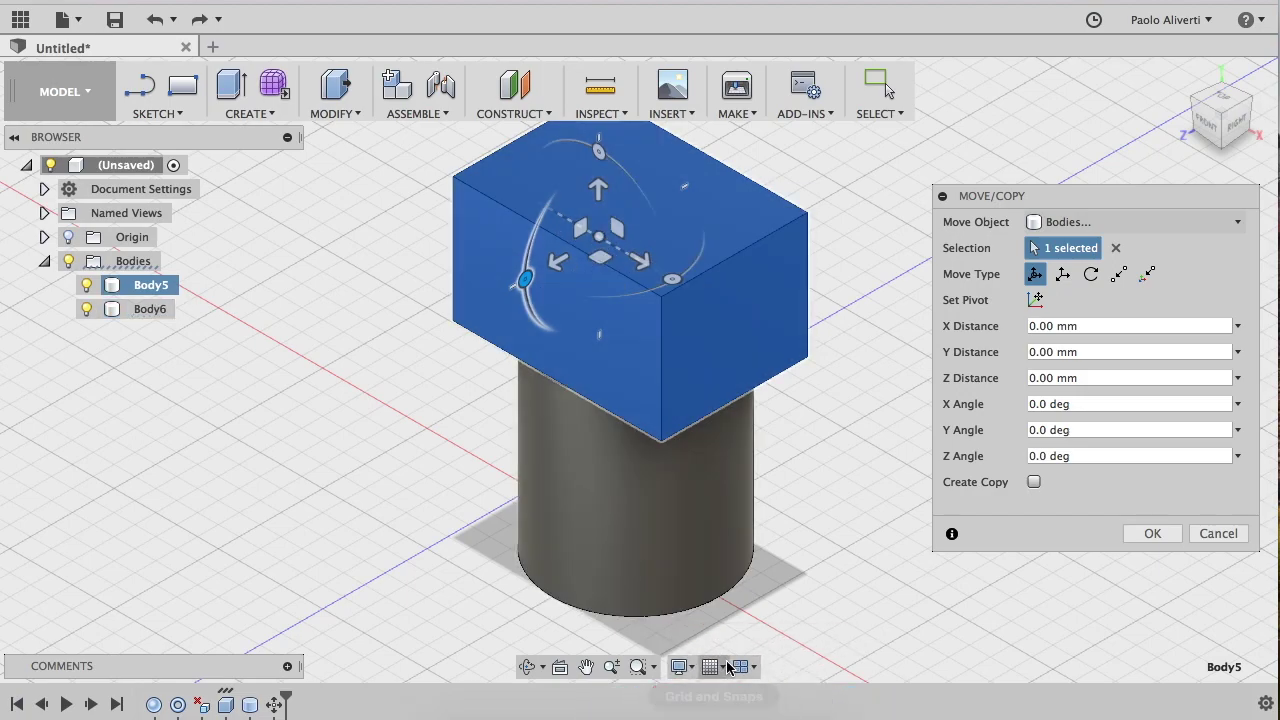
Switch the visual style to Shaded with Hidden Edges.
click(686, 667)
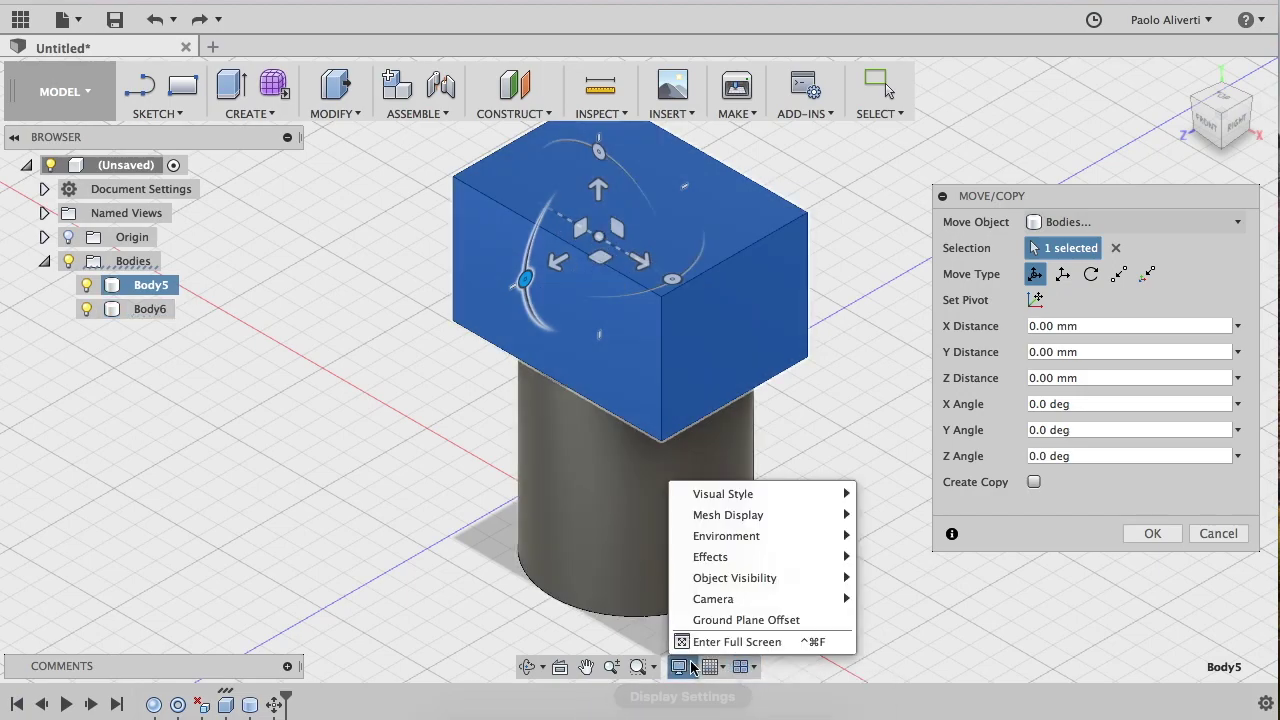
mouse_move(723, 494)
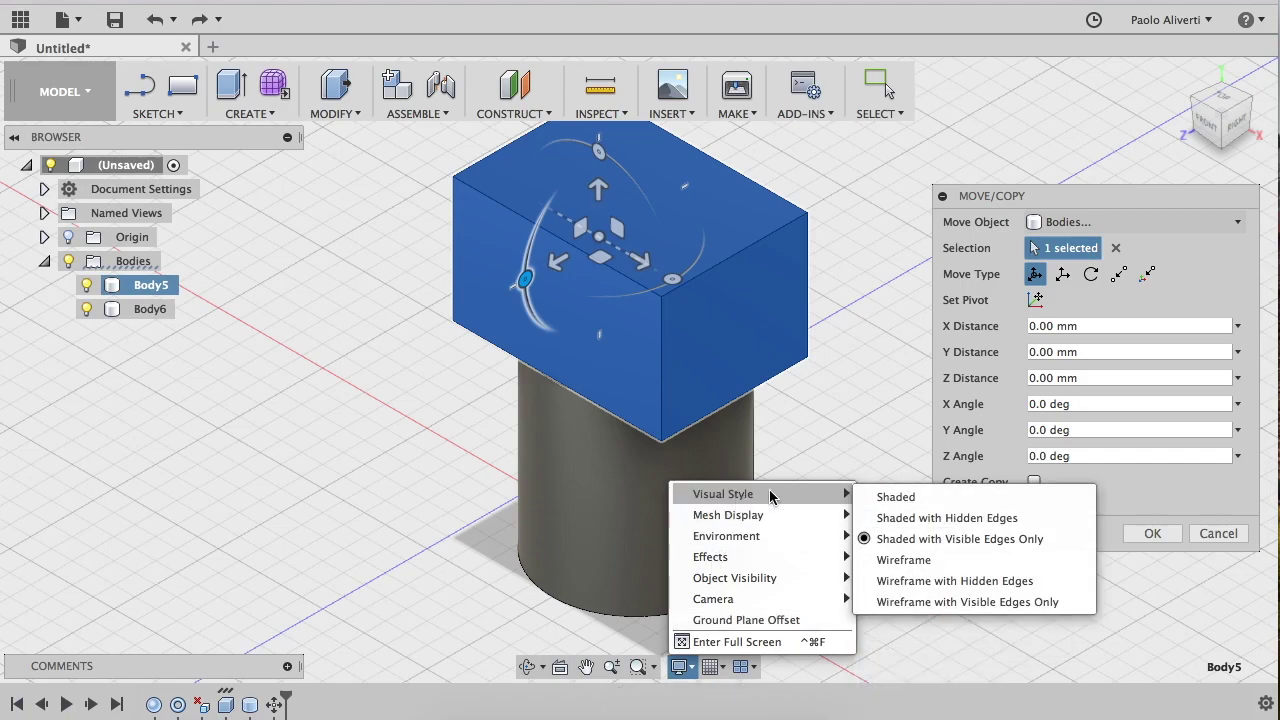
click(895, 517)
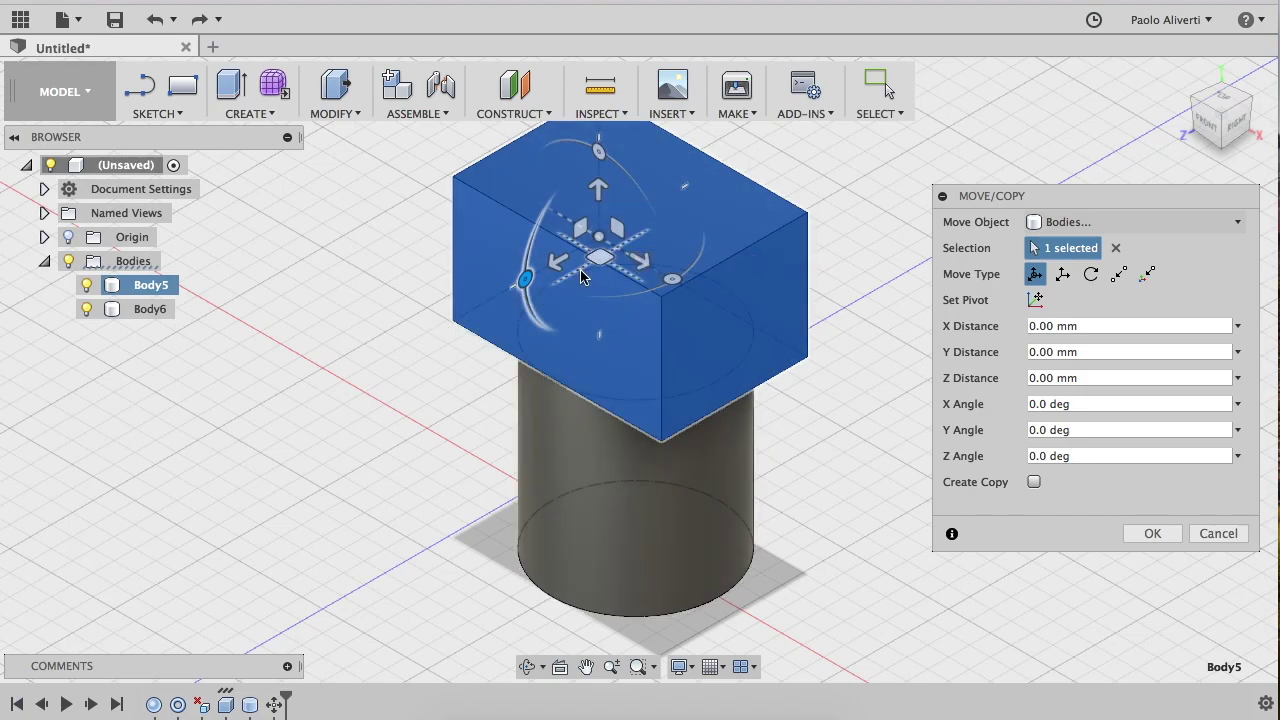
Set the rotation pivot at the centre of the box's side face.
click(1037, 300)
click(727, 322)
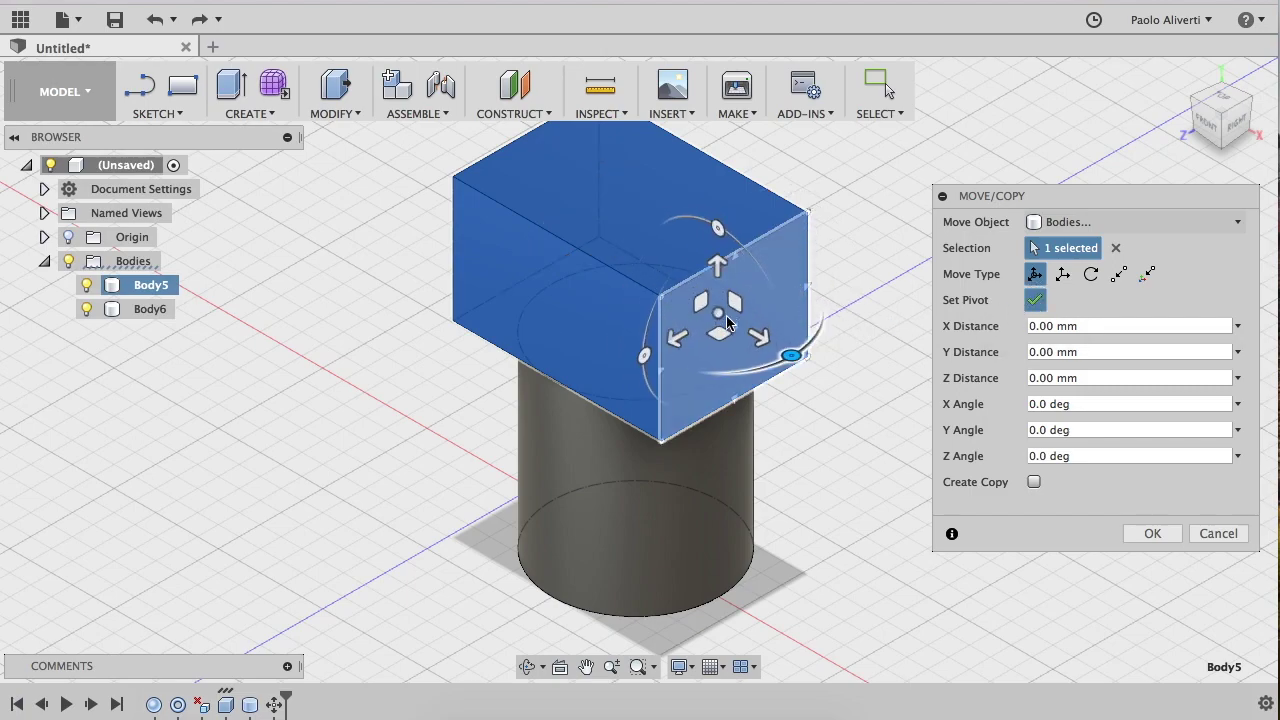
drag(727, 322, 735, 333)
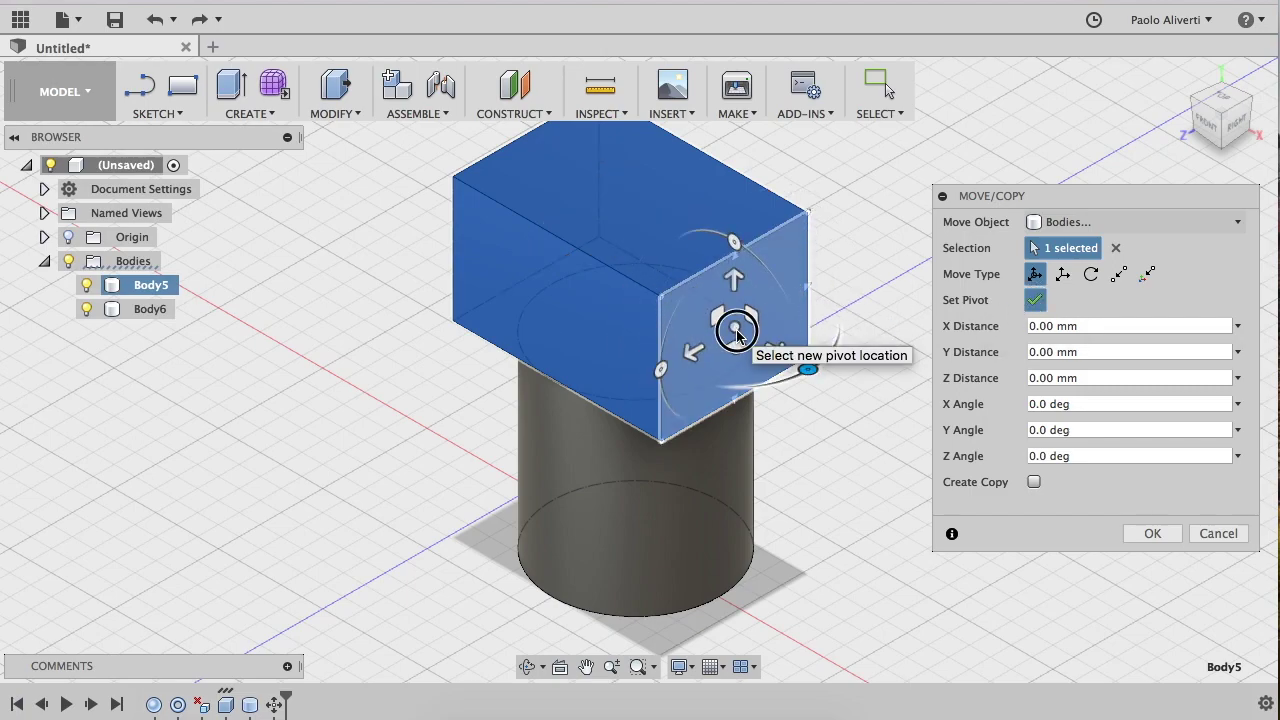
click(735, 333)
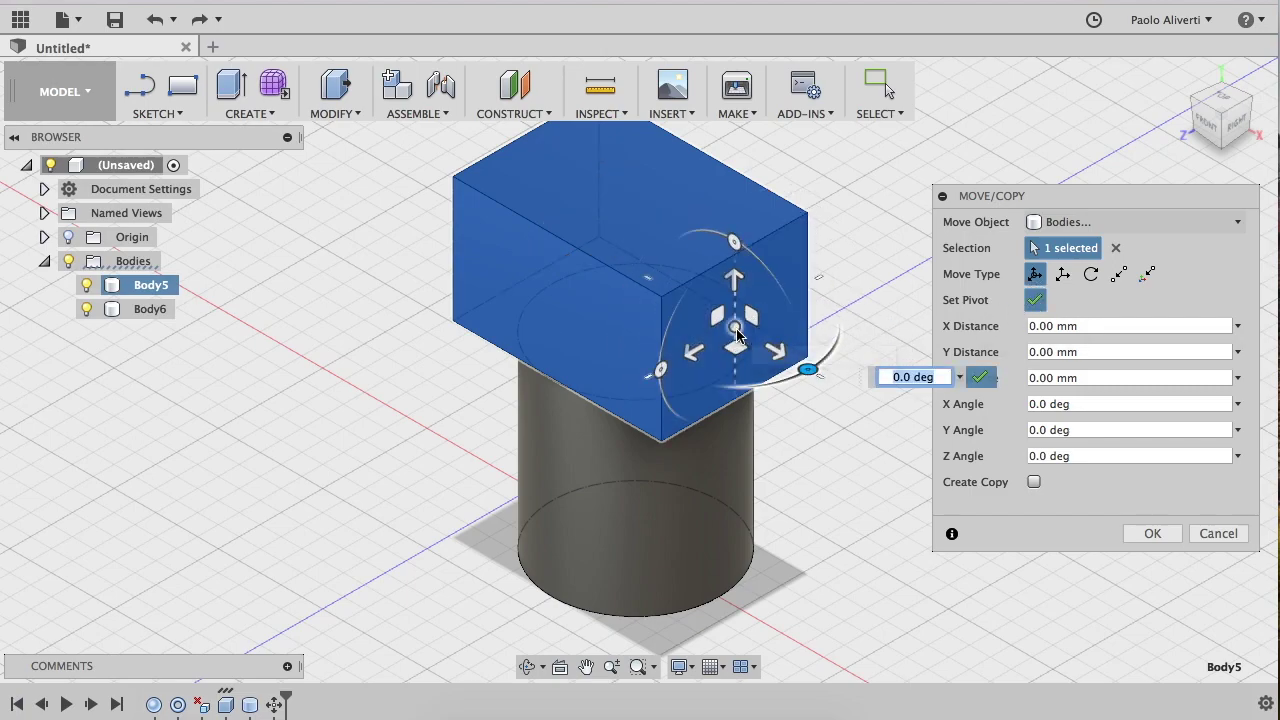
click(1034, 302)
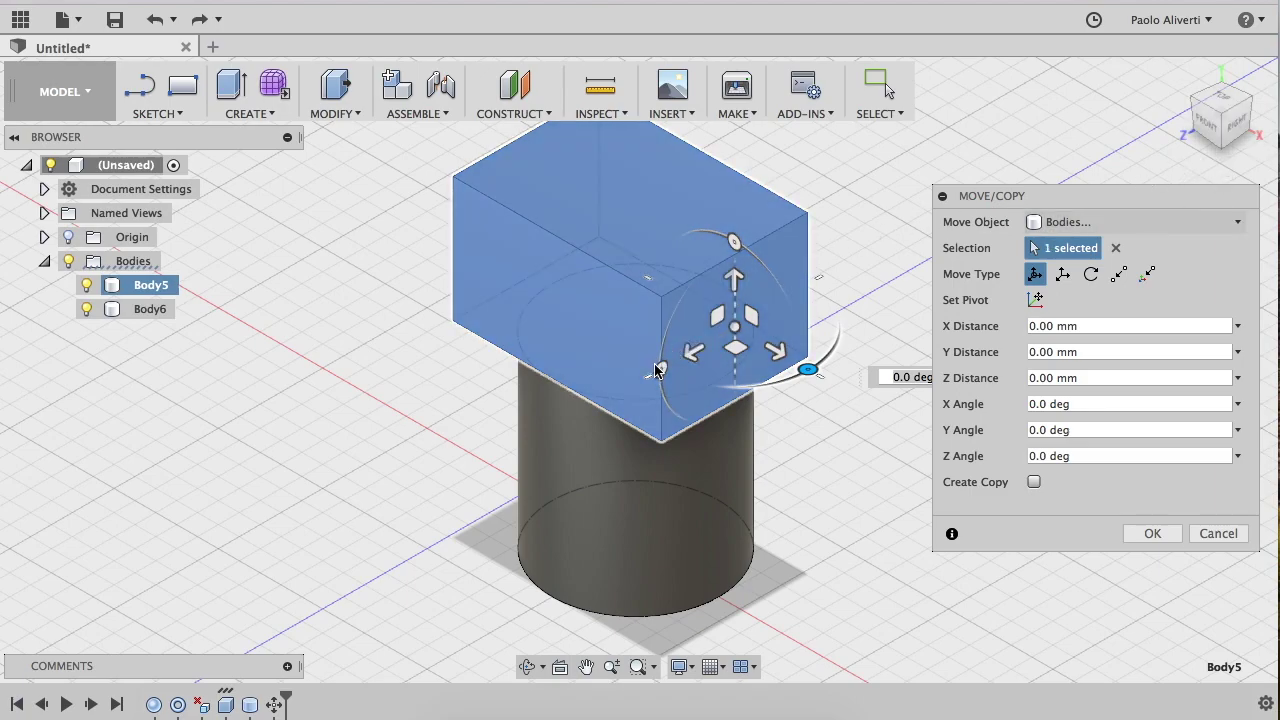
Test-rotate the box about Z around the new pivot, back to its original angle, and apply the move.
mouse_move(660, 368)
mouse_down()
mouse_move(690, 322)
mouse_move(668, 358)
mouse_up()
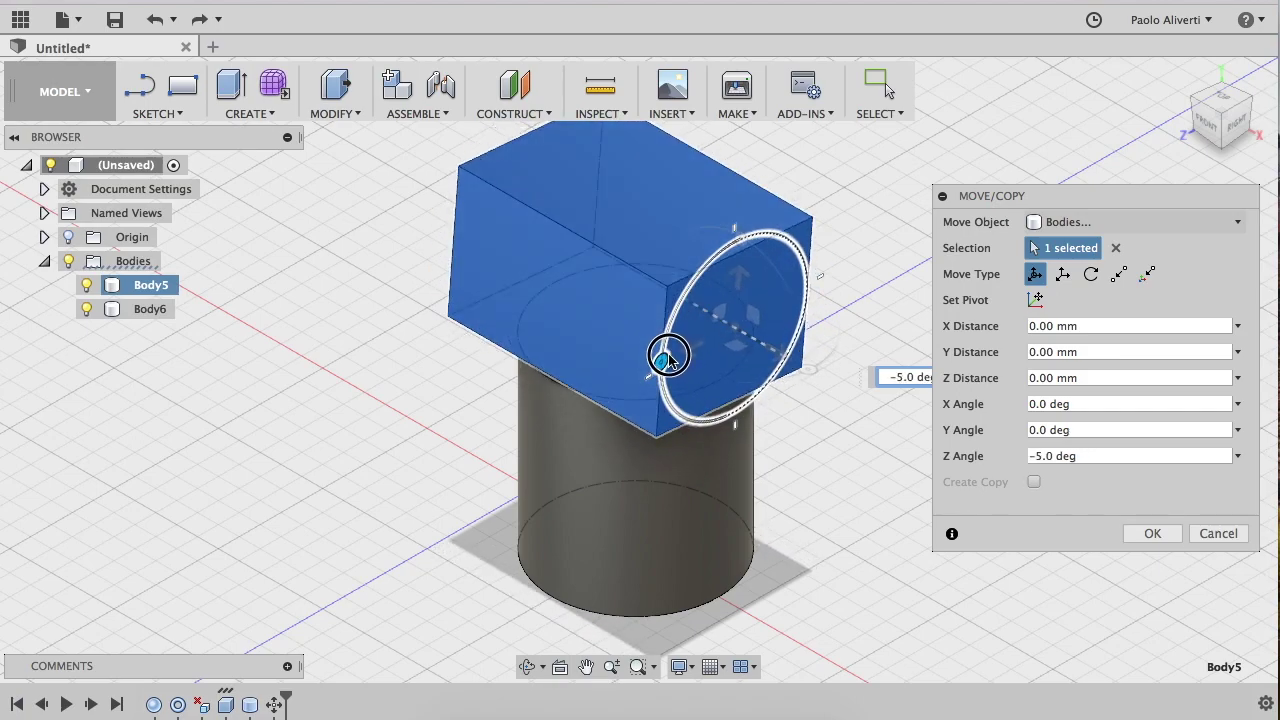
drag(668, 358, 668, 355)
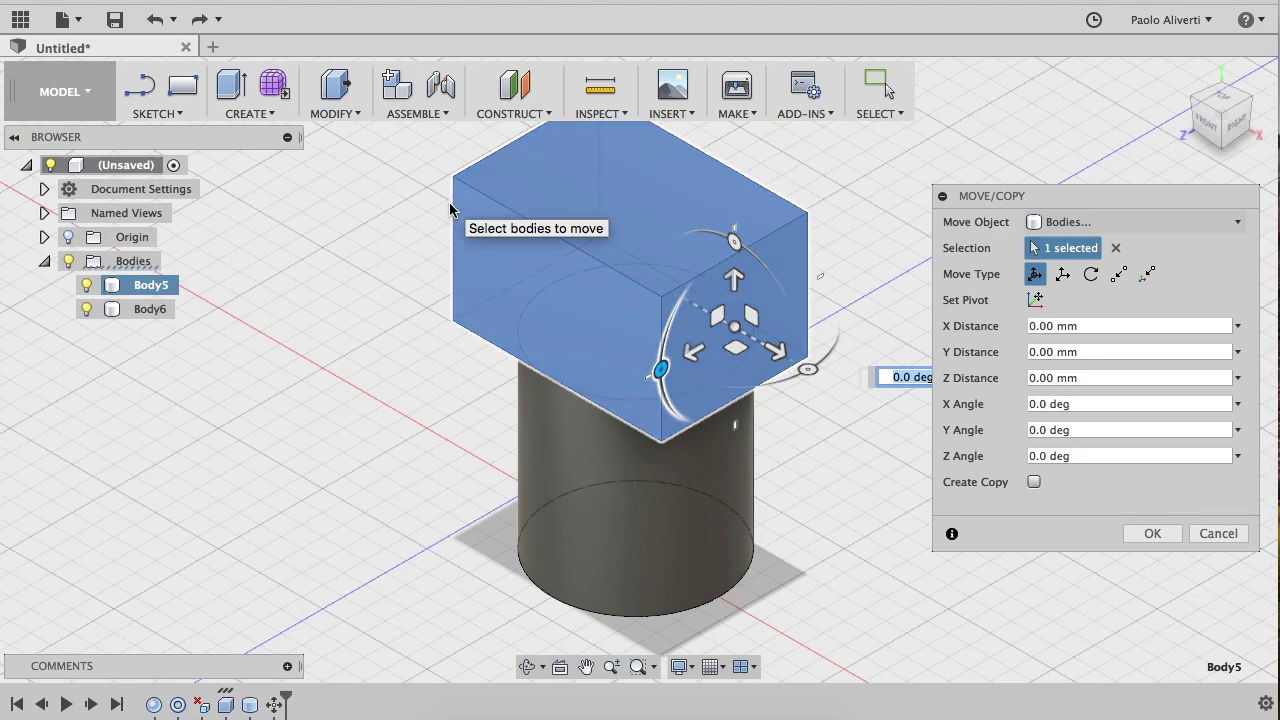
click(1158, 533)
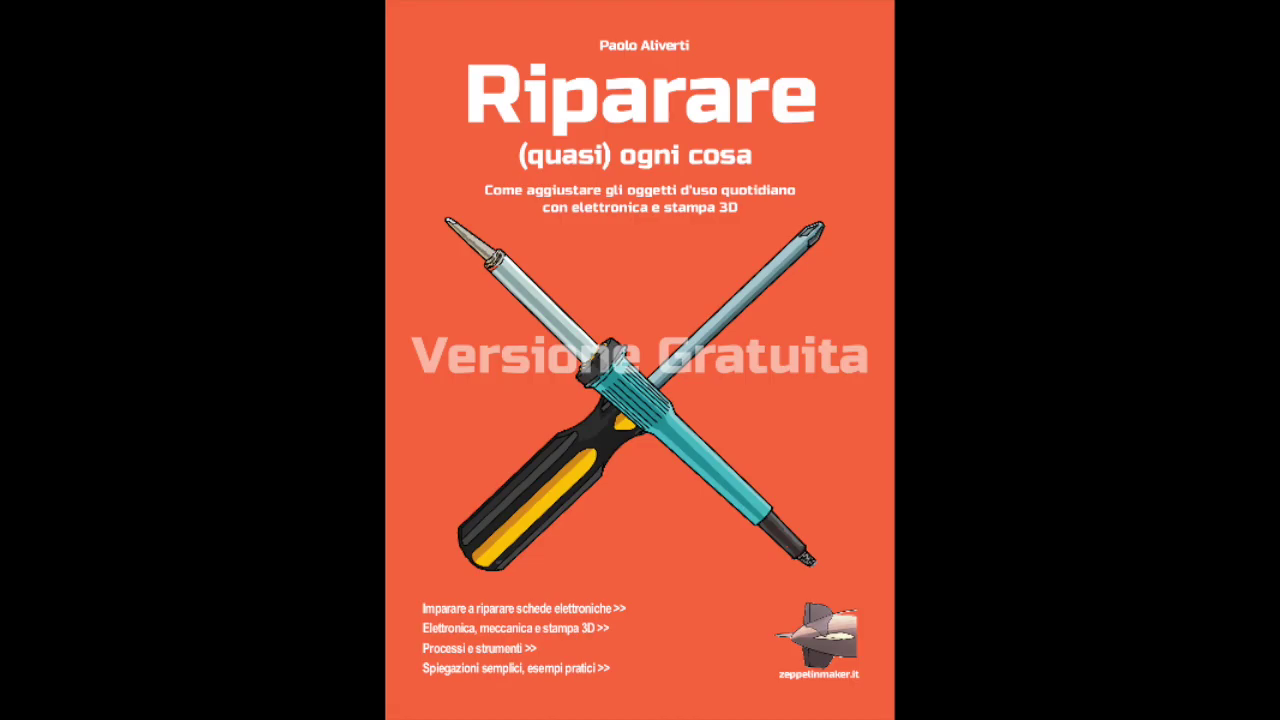